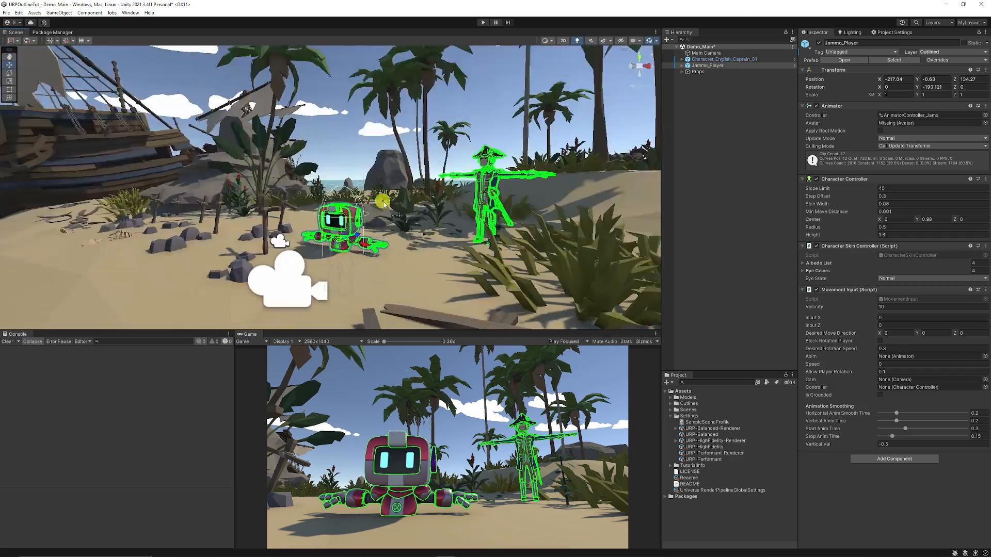
pyautogui.click(715, 441)
pyautogui.click(913, 310)
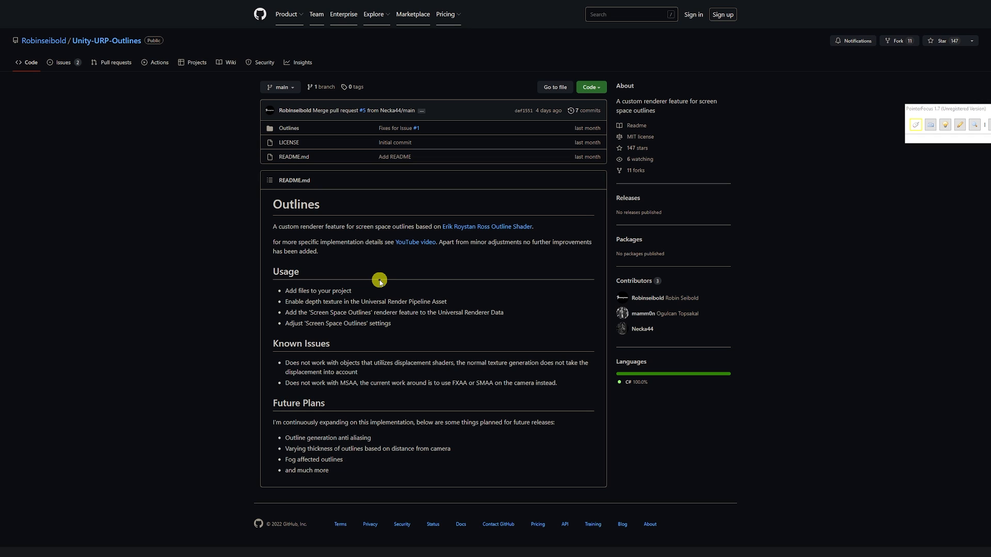
# Step: Download the Unity-URP-Outlines repository as a ZIP and extract the archive inside the Outline folder
pyautogui.click(598, 90)
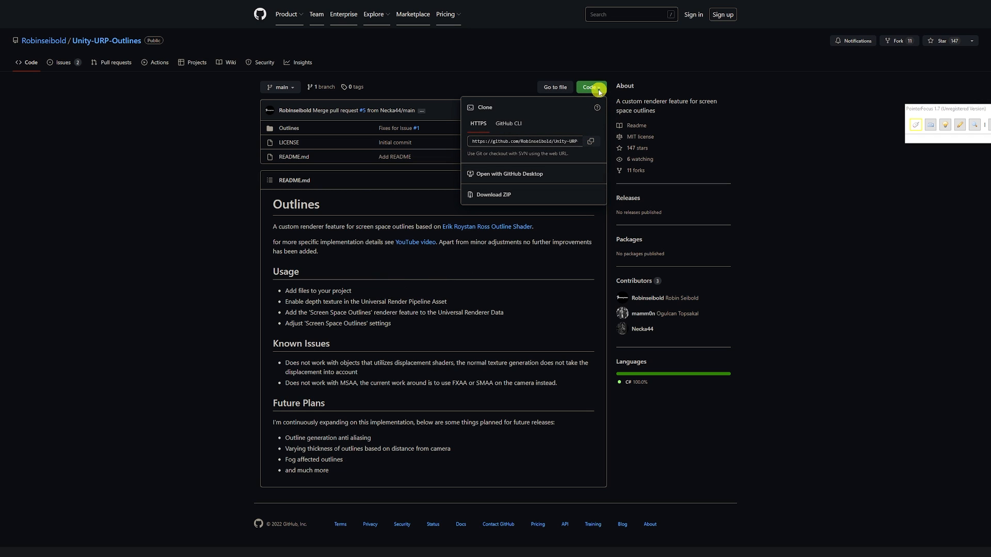
pyautogui.click(495, 196)
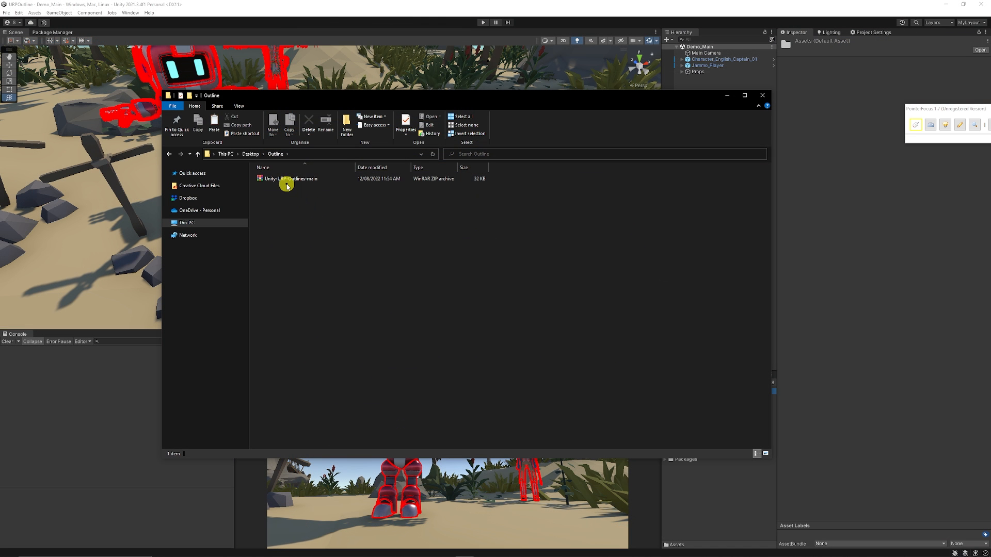
pyautogui.rightClick(287, 182)
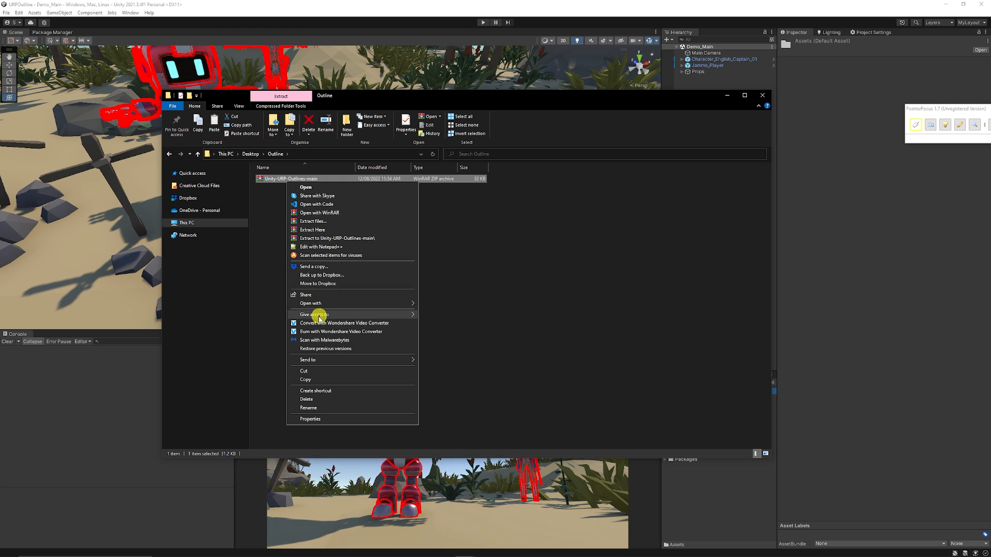
pyautogui.click(326, 230)
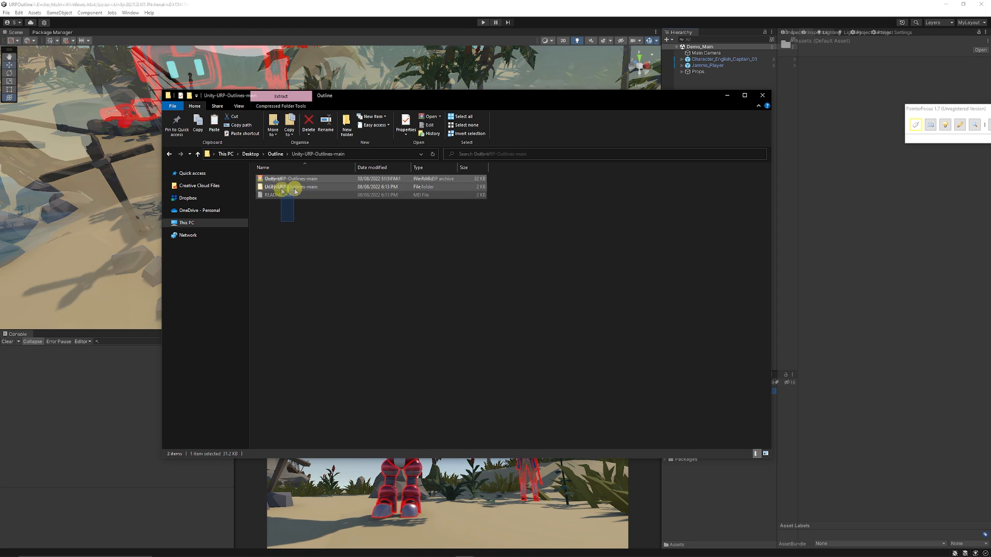
# Step: Copy the extracted Outlines folder, LICENSE and README.md into the Assets folder of the URPOutlineTut project, and return to Unity
pyautogui.hotkey('ctrl', 'a')
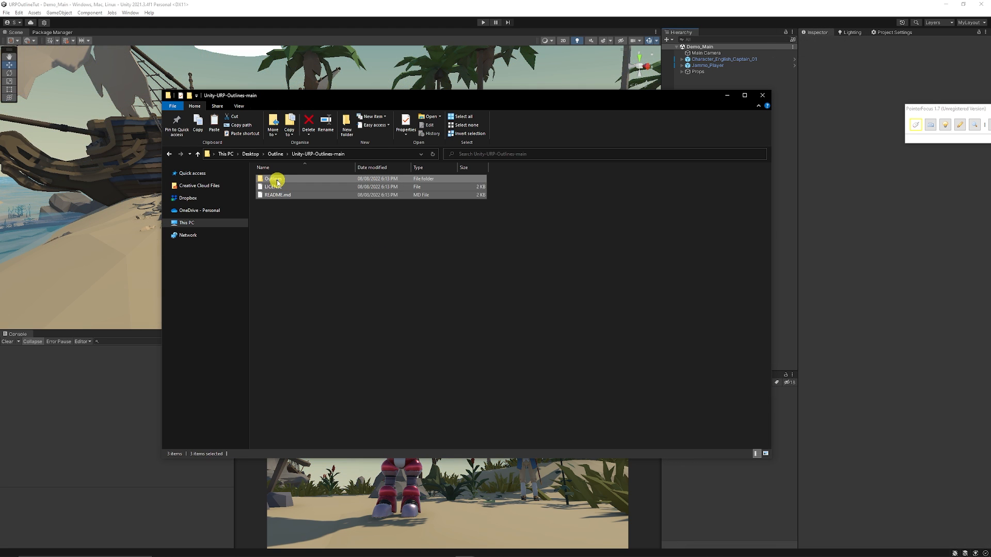
pyautogui.rightClick(277, 182)
pyautogui.click(299, 371)
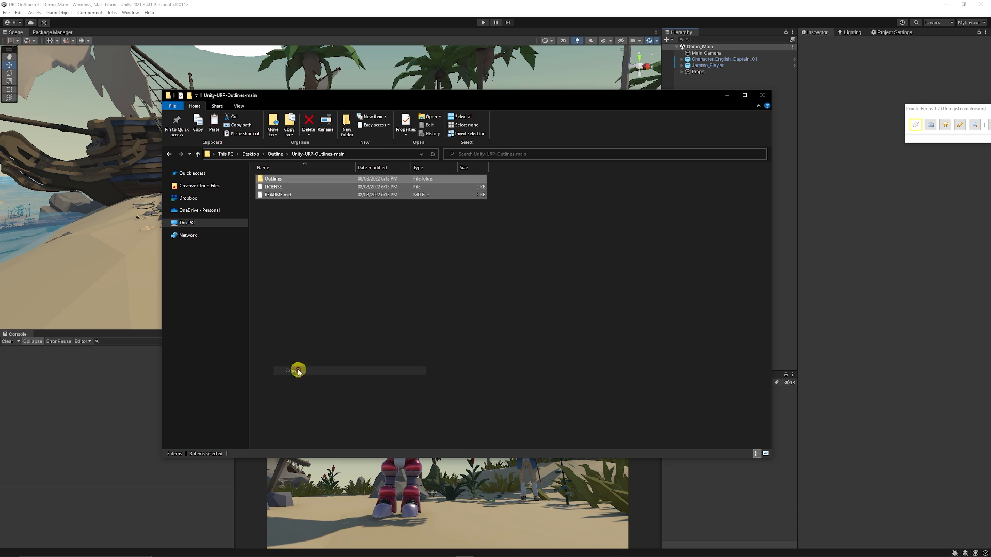
pyautogui.click(731, 98)
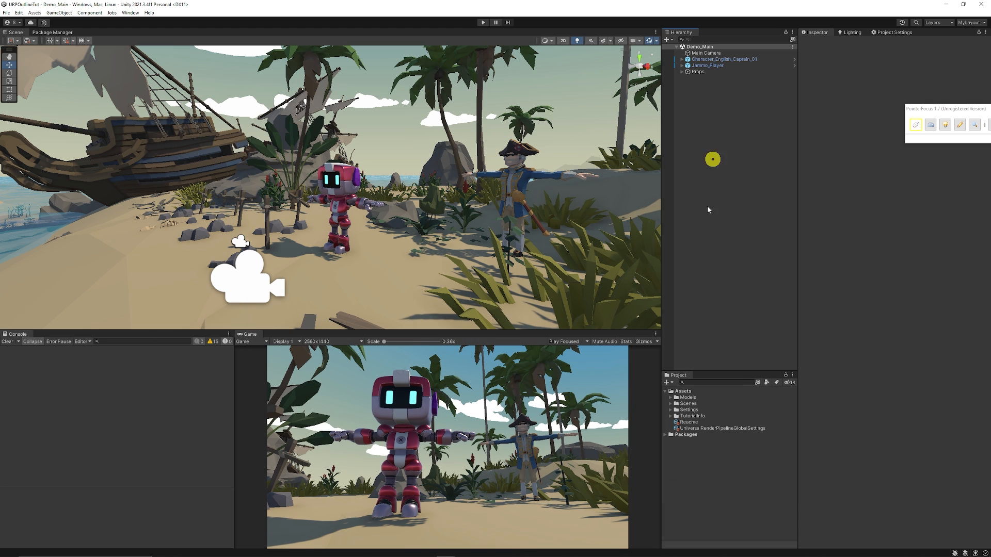
pyautogui.rightClick(707, 463)
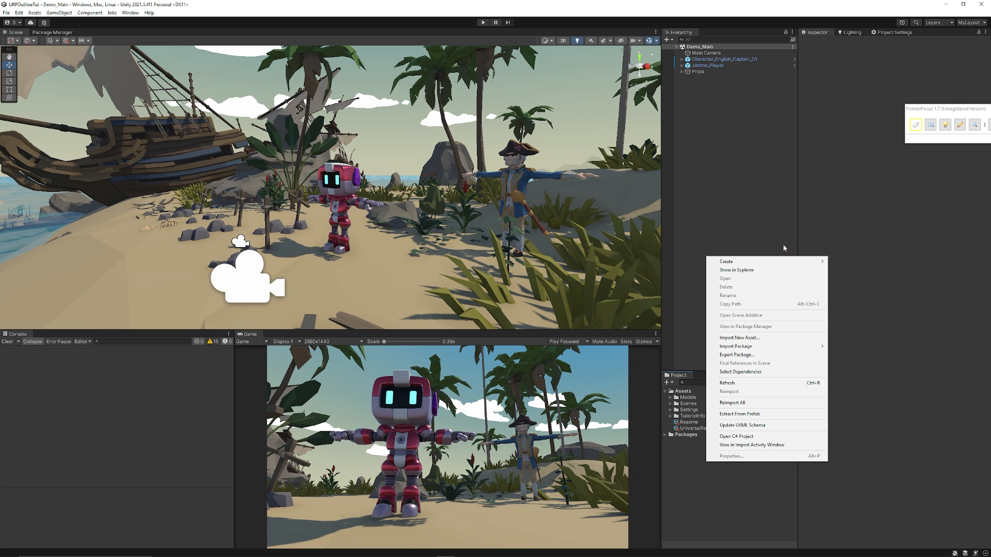
pyautogui.press('Escape')
pyautogui.hotkey('alt', 'Tab')
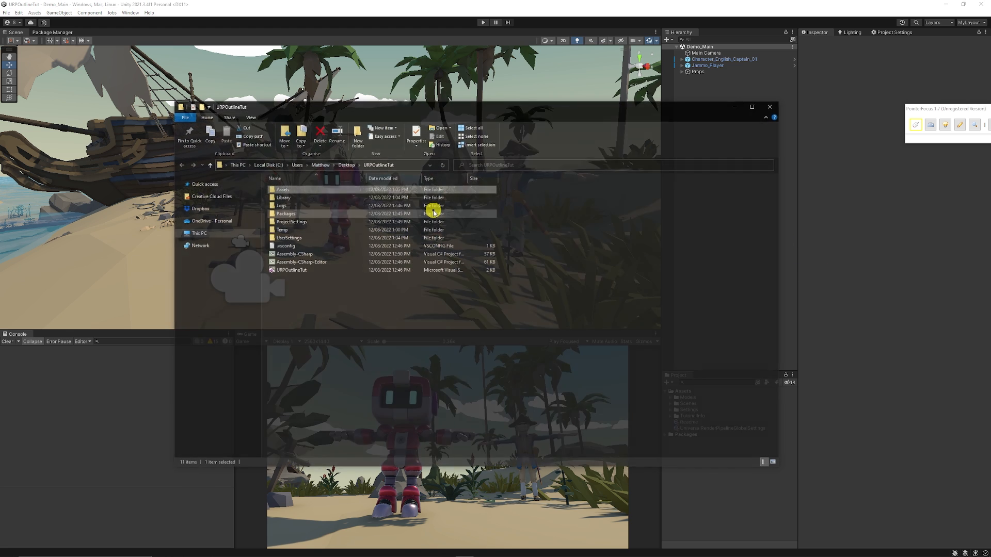
pyautogui.rightClick(351, 325)
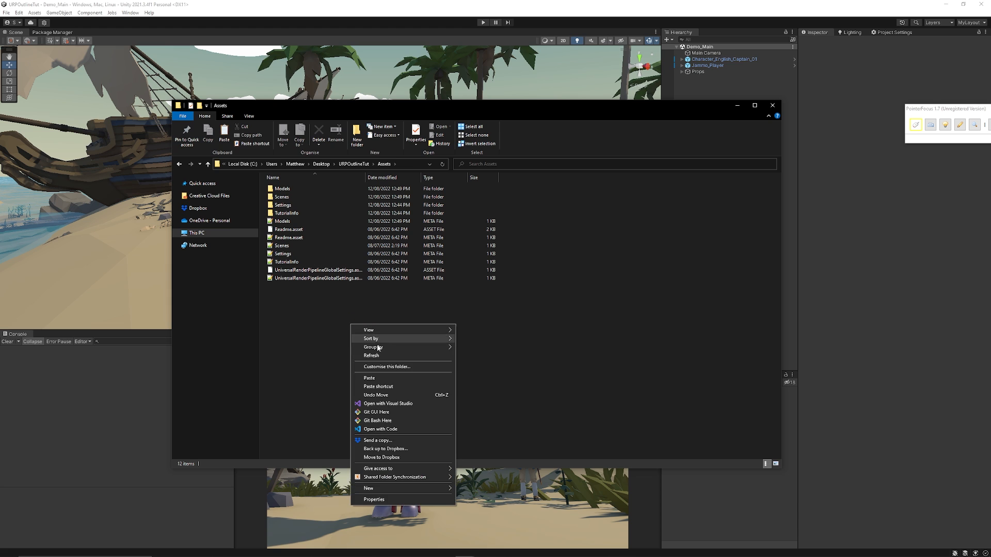
pyautogui.click(377, 378)
pyautogui.click(496, 3)
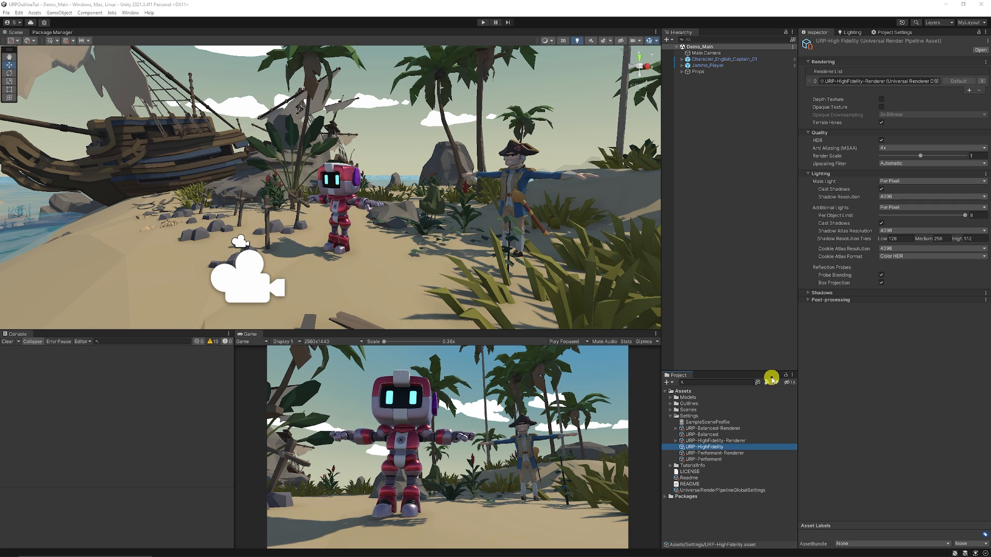
# Step: Enable Depth Texture and set Anti Aliasing (MSAA) to Disabled on the URP-HighFidelity pipeline asset
pyautogui.click(732, 442)
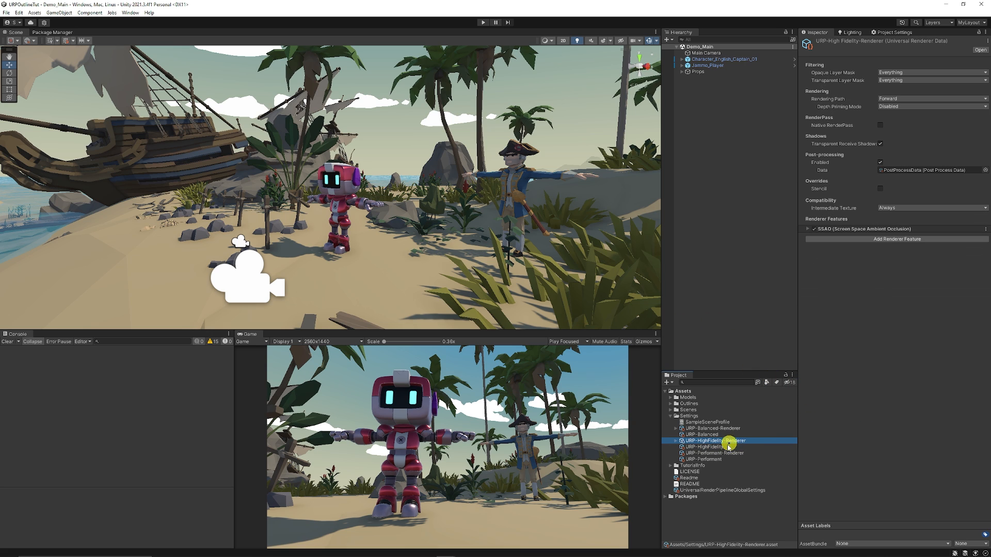
pyautogui.click(723, 447)
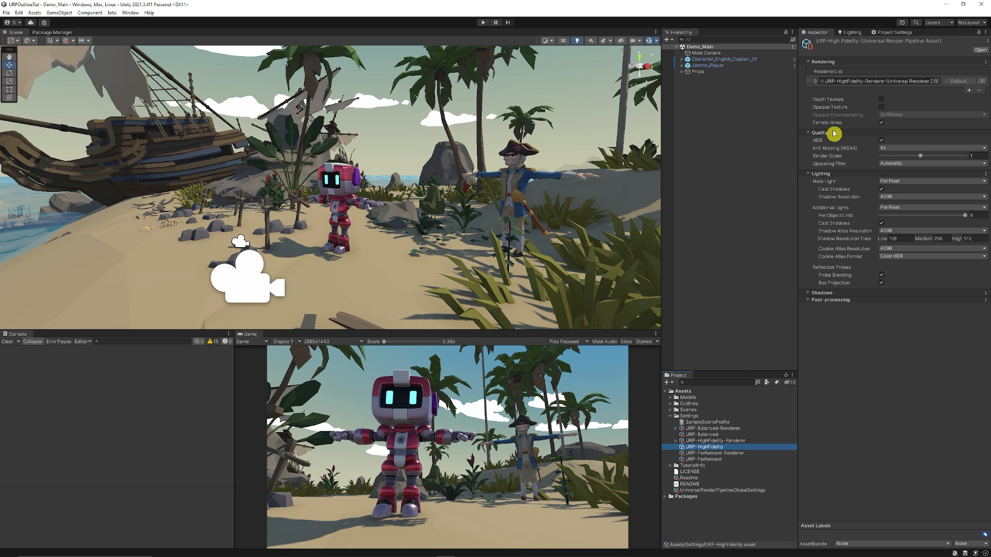
pyautogui.click(882, 99)
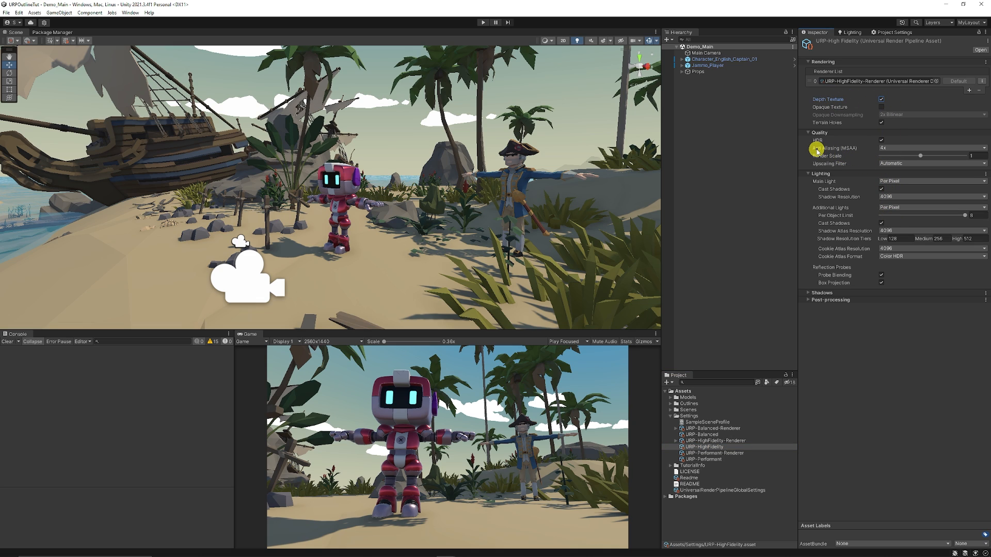
pyautogui.click(890, 147)
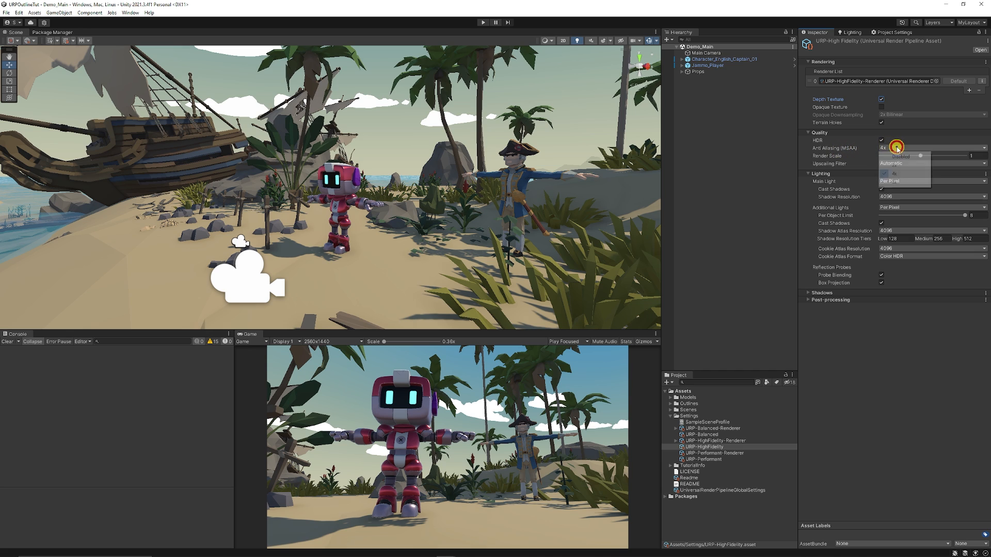
pyautogui.click(890, 156)
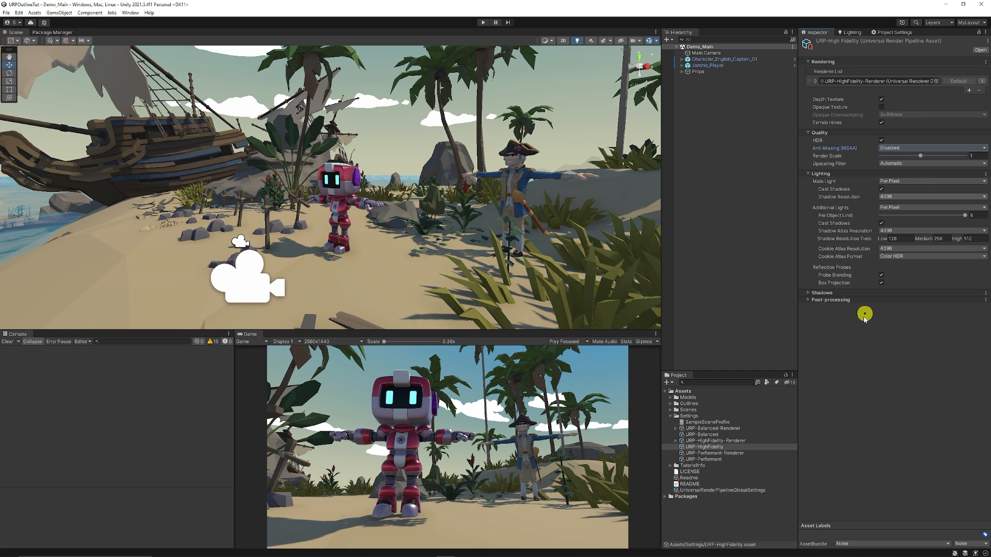
# Step: Add the Screen Space Outlines renderer feature to URP-HighFidelity-Renderer and expand its properties
pyautogui.click(720, 441)
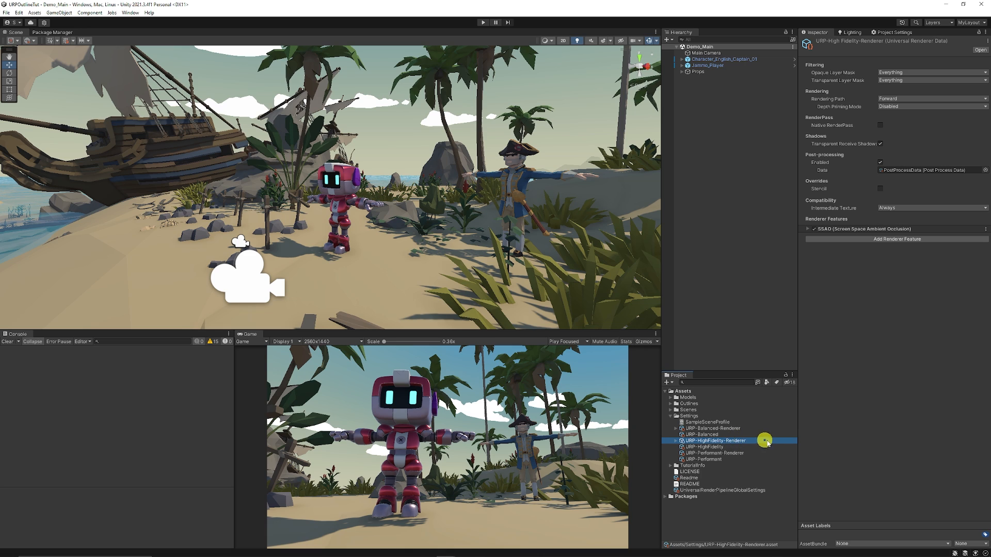
pyautogui.click(886, 239)
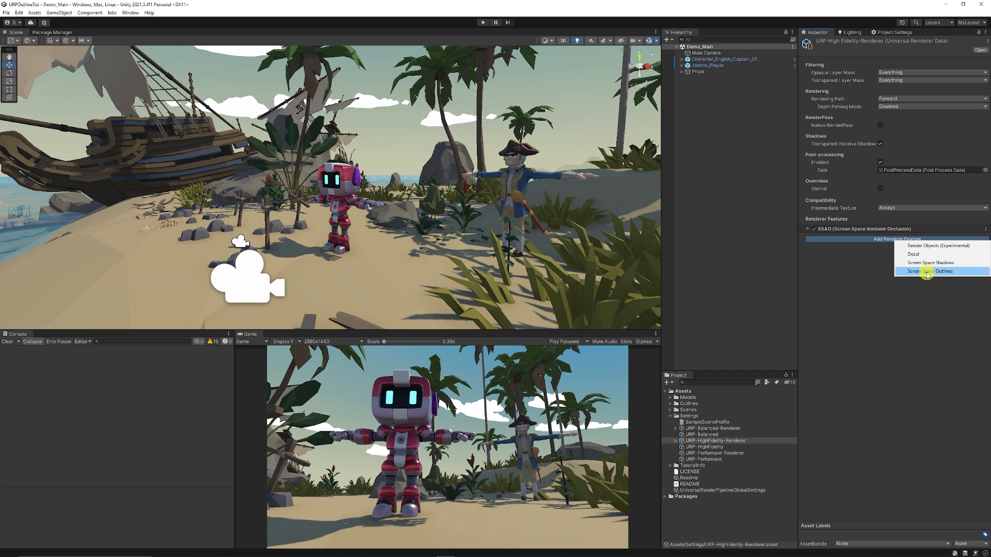
pyautogui.click(927, 272)
pyautogui.click(878, 236)
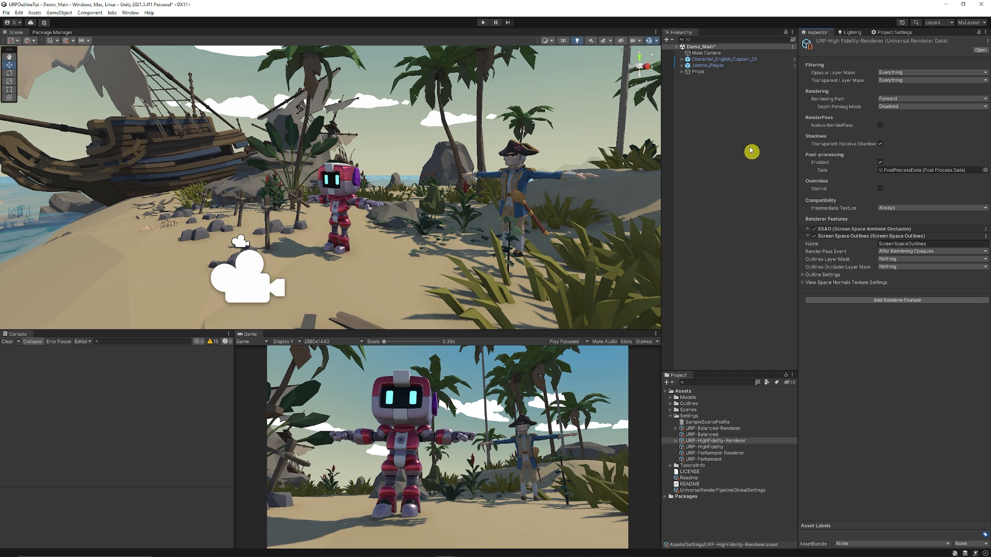
# Step: Create a layer named Outlined in User Layer 6 and assign Jammo_Player and Character_English_Captain_01 to it
pyautogui.click(719, 66)
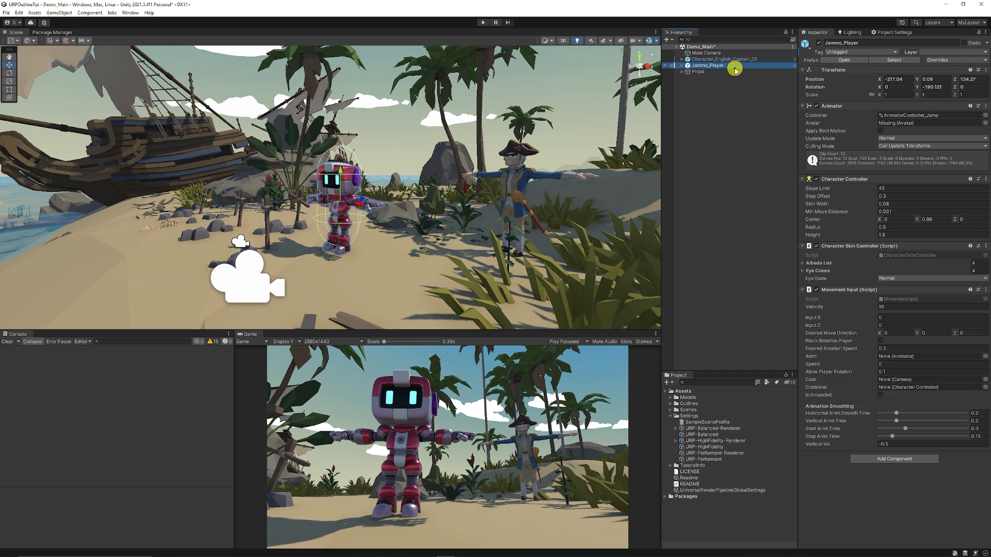
pyautogui.keyDown('ctrl'); pyautogui.click(712, 60); pyautogui.keyUp('ctrl')
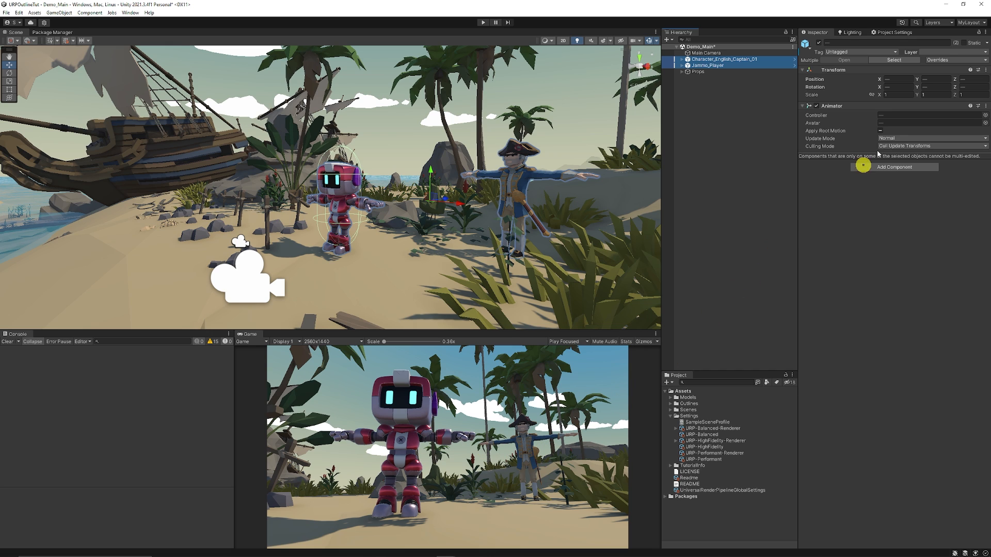
pyautogui.click(965, 52)
pyautogui.click(951, 98)
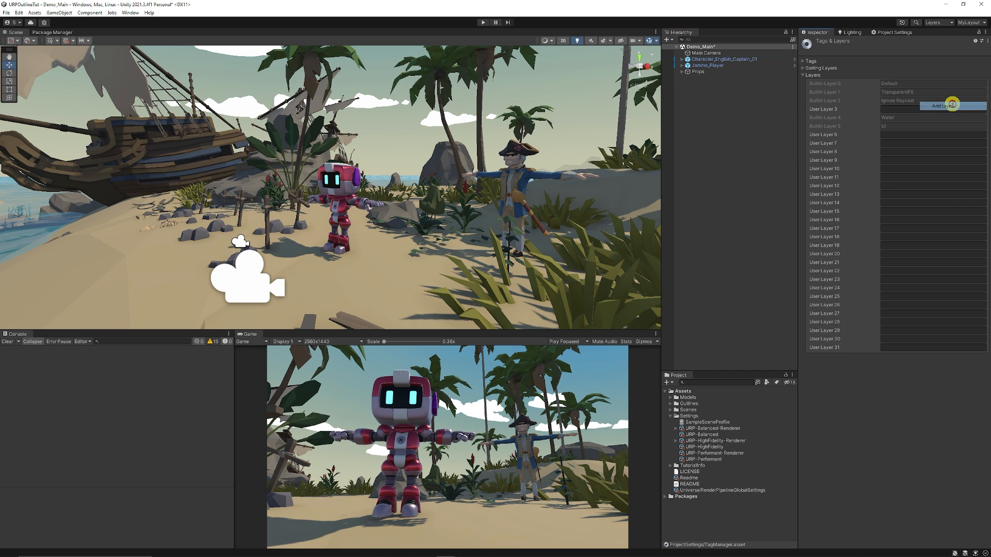
pyautogui.click(899, 135)
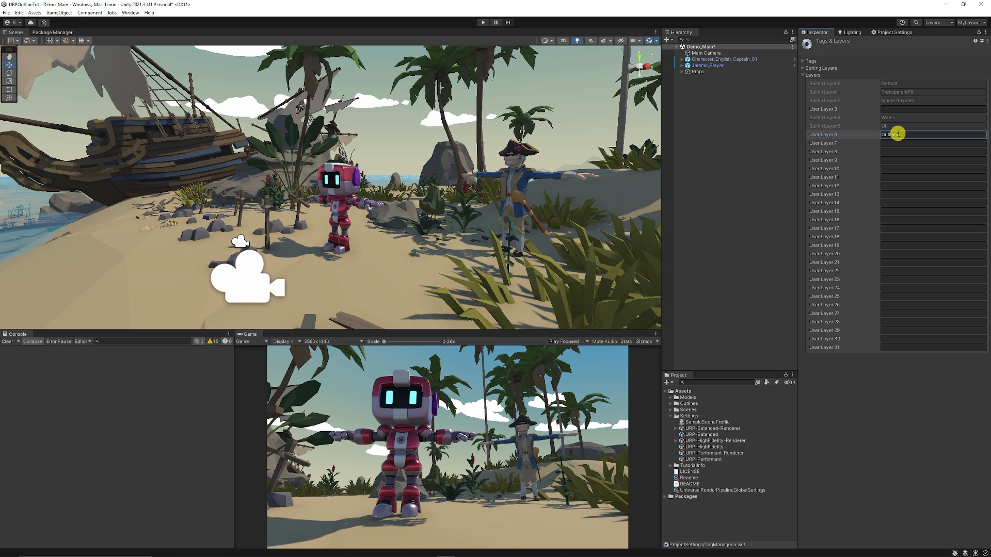
pyautogui.click(723, 64)
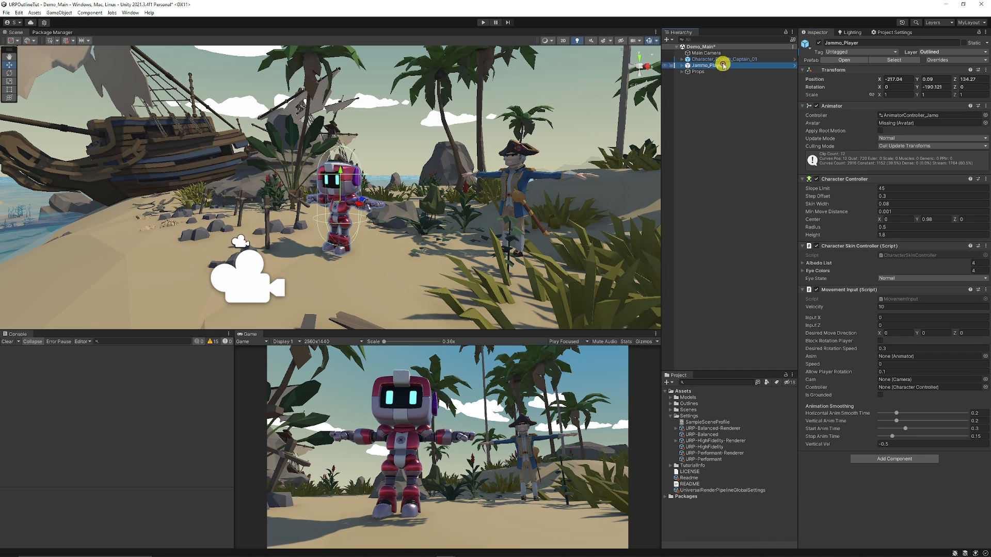
pyautogui.keyDown('ctrl'); pyautogui.click(724, 59); pyautogui.keyUp('ctrl')
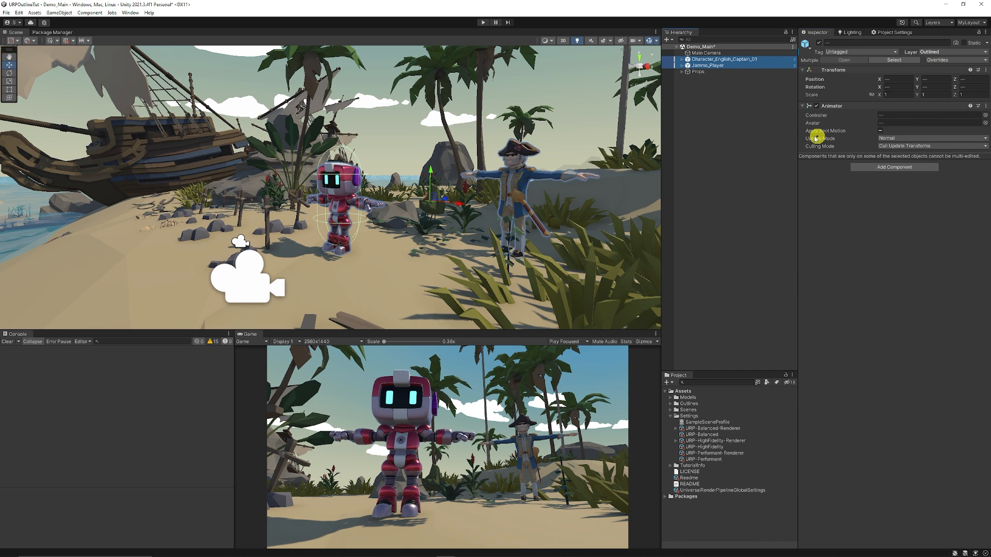
# Step: Create a layer named No Outline in User Layer 7 and assign the Props object to it
pyautogui.click(703, 71)
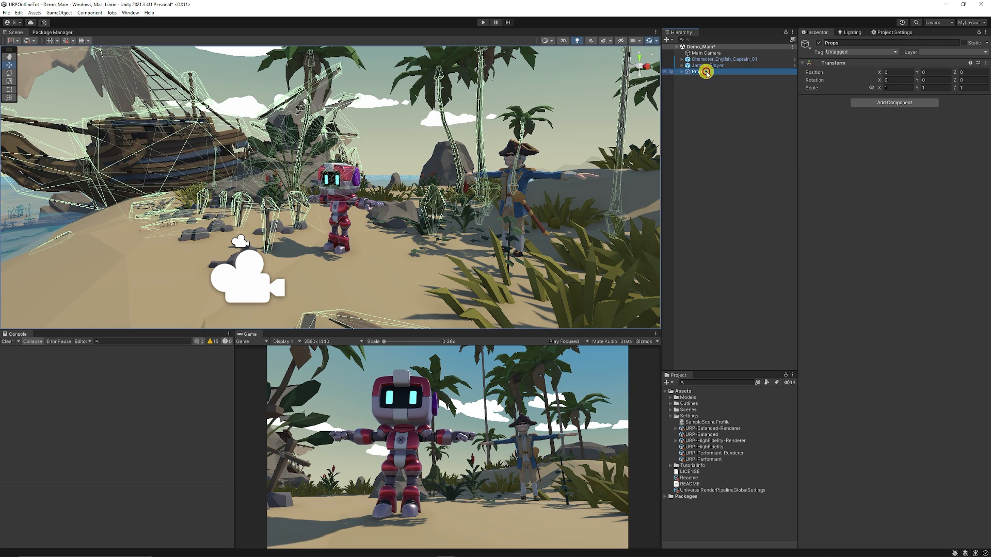
pyautogui.click(932, 52)
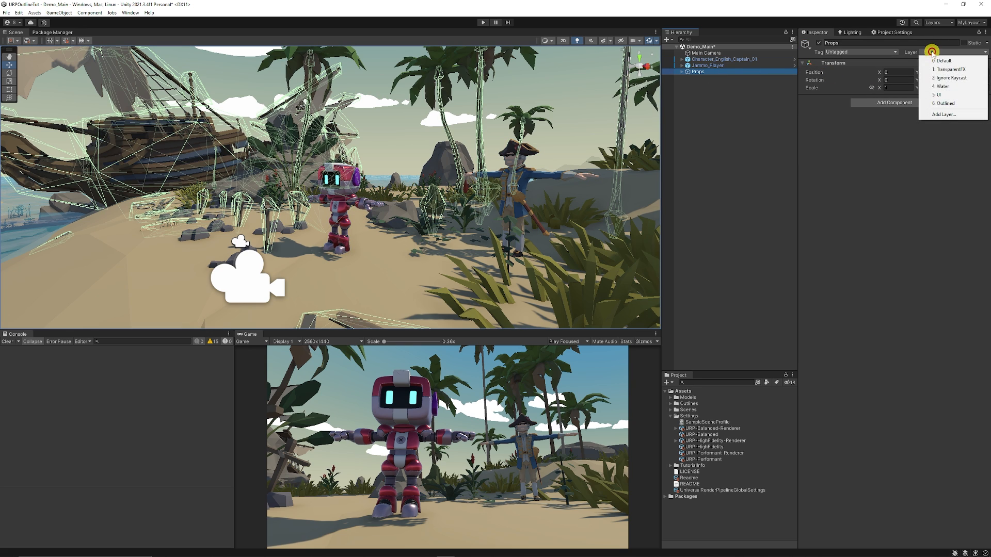
pyautogui.click(944, 114)
pyautogui.click(899, 146)
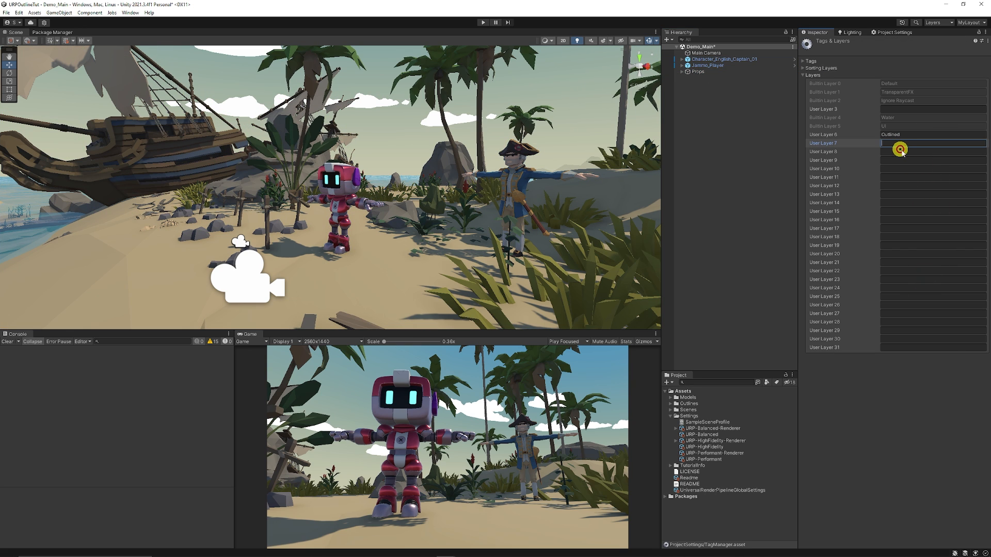
pyautogui.write('No Outline')
pyautogui.click(698, 72)
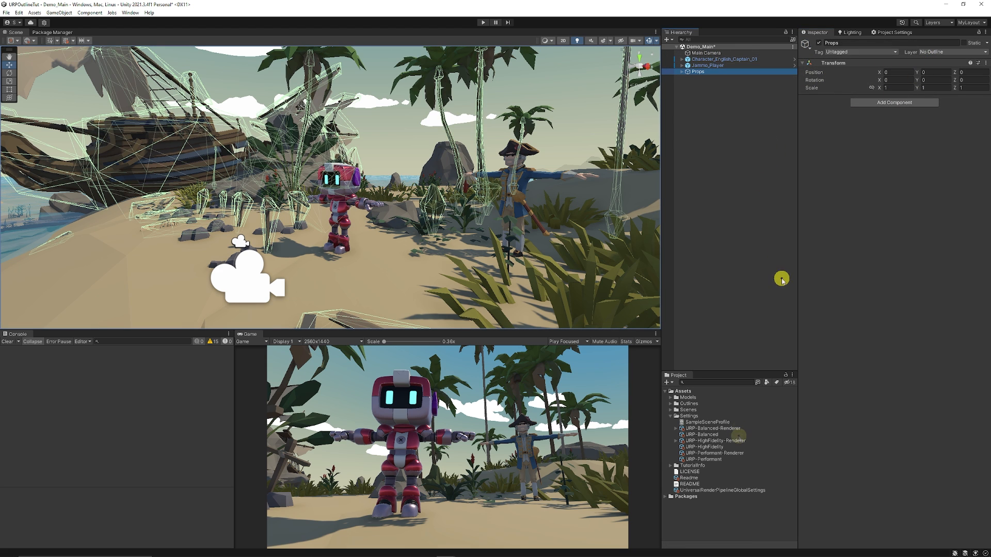
# Step: On URP-HighFidelity-Renderer, set the Outlines Layer Mask to Outlined and the Outlines Occluder Layer Mask to No Outline
pyautogui.click(730, 441)
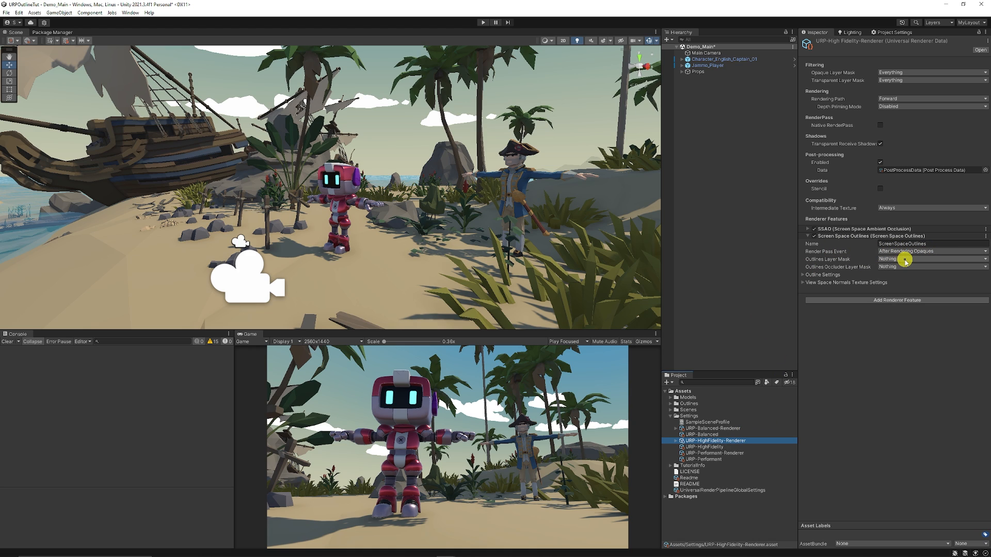
pyautogui.click(889, 261)
pyautogui.click(907, 317)
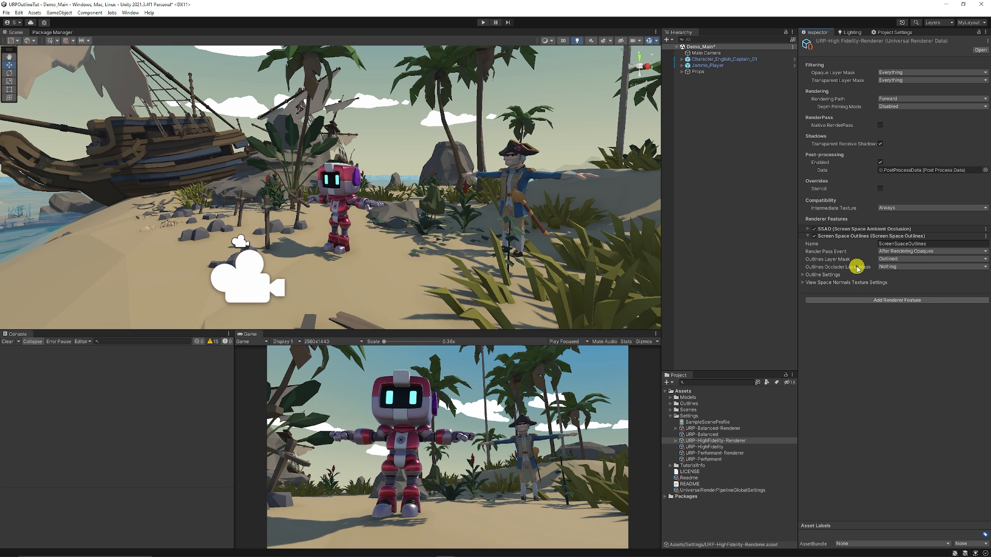
pyautogui.click(893, 267)
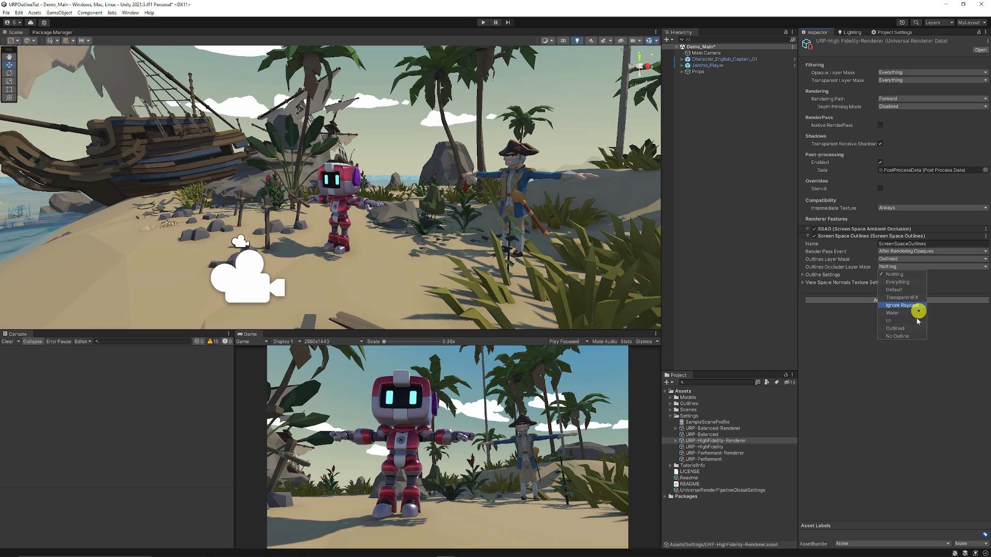
pyautogui.click(905, 336)
pyautogui.click(917, 386)
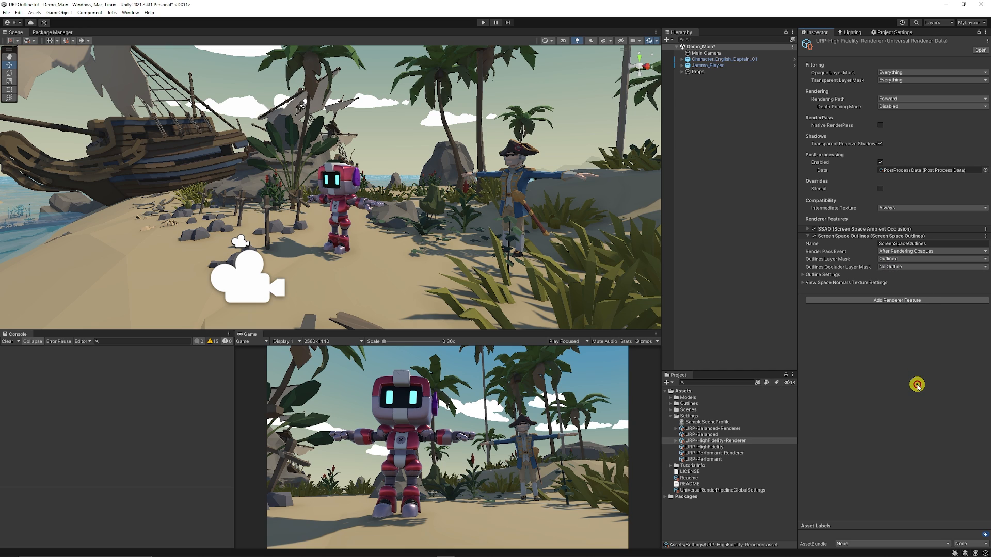
# Step: Expand the Outline Settings of Screen Space Outlines and set the Outline Color to red
pyautogui.click(836, 276)
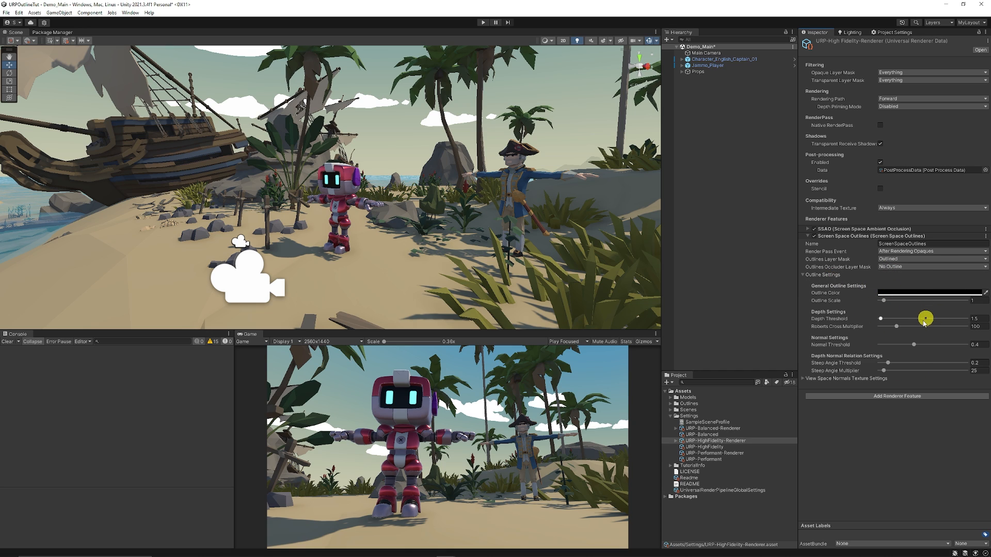
pyautogui.click(899, 293)
pyautogui.moveTo(942, 343); pyautogui.dragTo(973, 312)
pyautogui.click(983, 288)
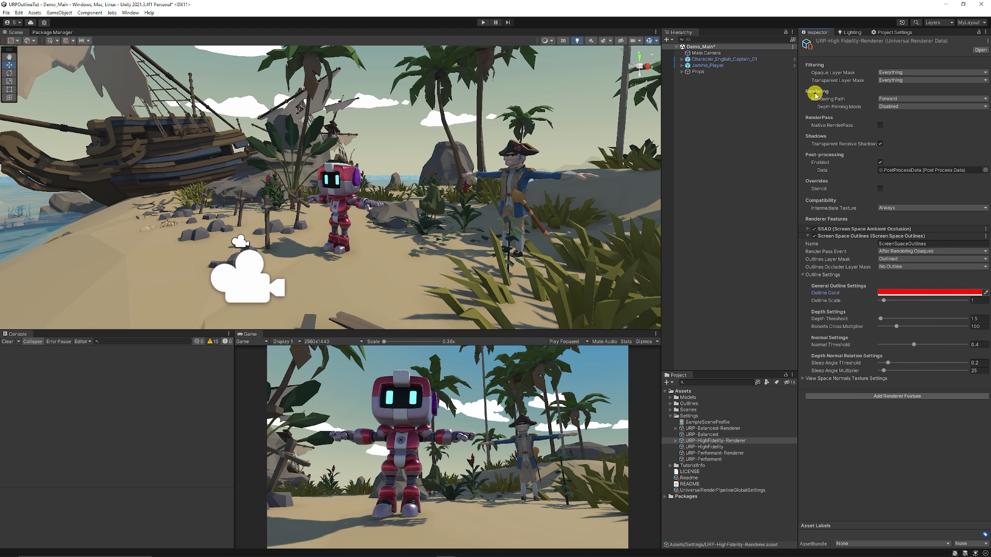
# Step: Set the renderer's Depth Priming Mode to Auto and raise the Outline Scale to about 2.5
pyautogui.click(891, 108)
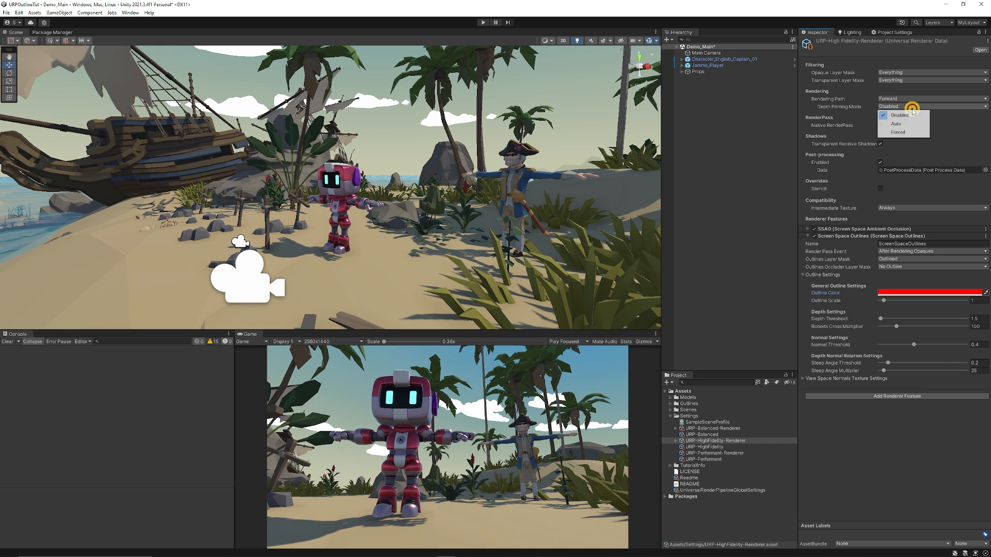
pyautogui.click(904, 122)
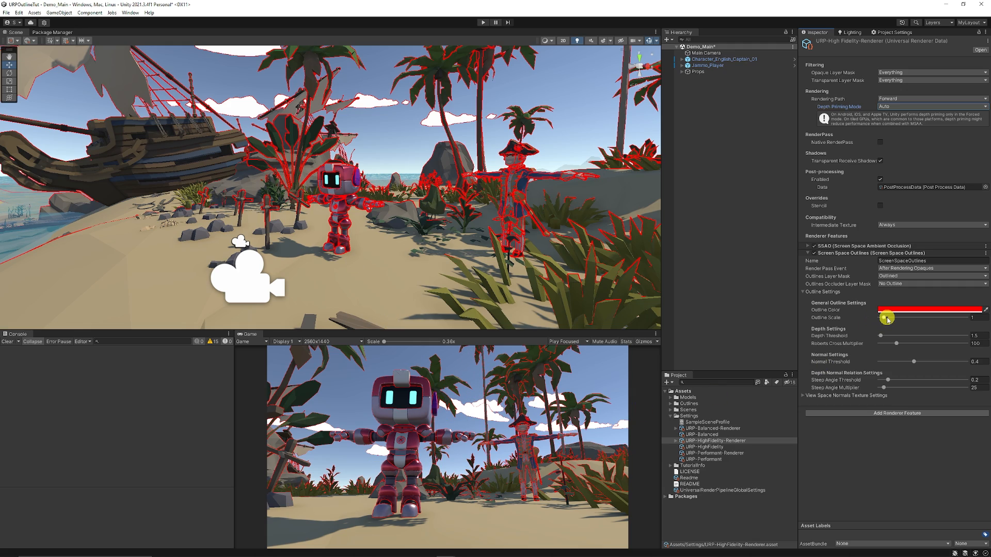
pyautogui.moveTo(884, 318)
pyautogui.mouseDown()
pyautogui.moveTo(932, 316)
pyautogui.moveTo(890, 323)
pyautogui.mouseUp()
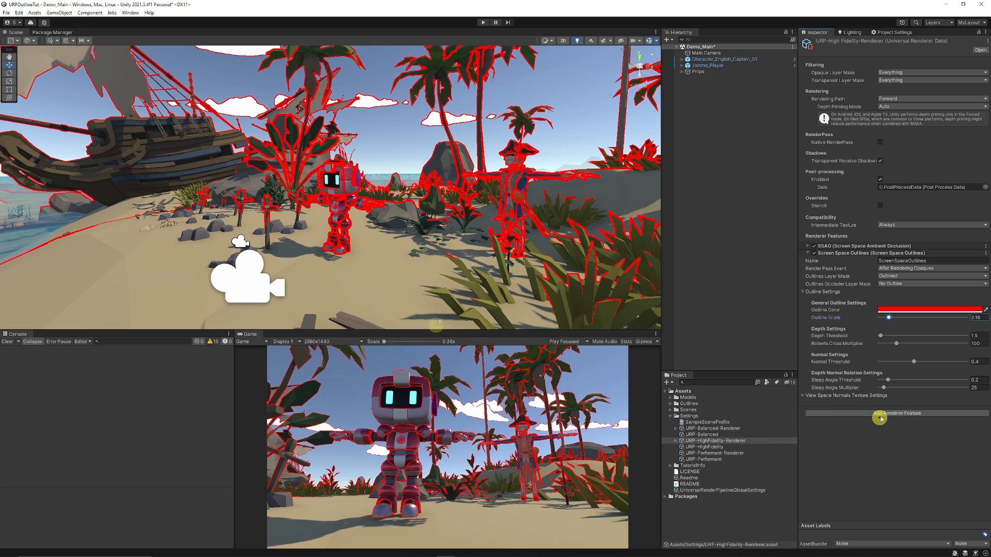
# Step: In the View Space Normals Texture Settings, reduce the Background Color's alpha to 0
pyautogui.click(851, 396)
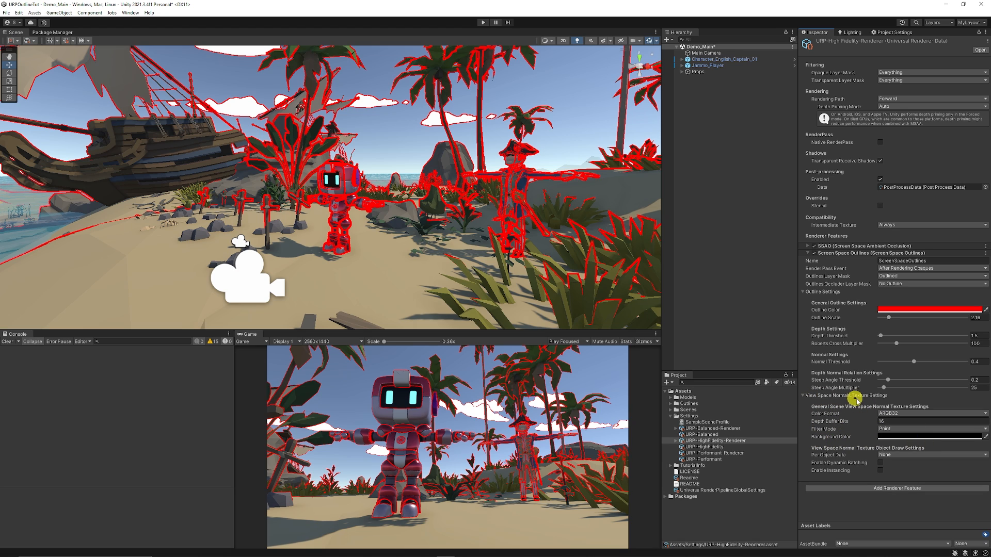
pyautogui.click(884, 436)
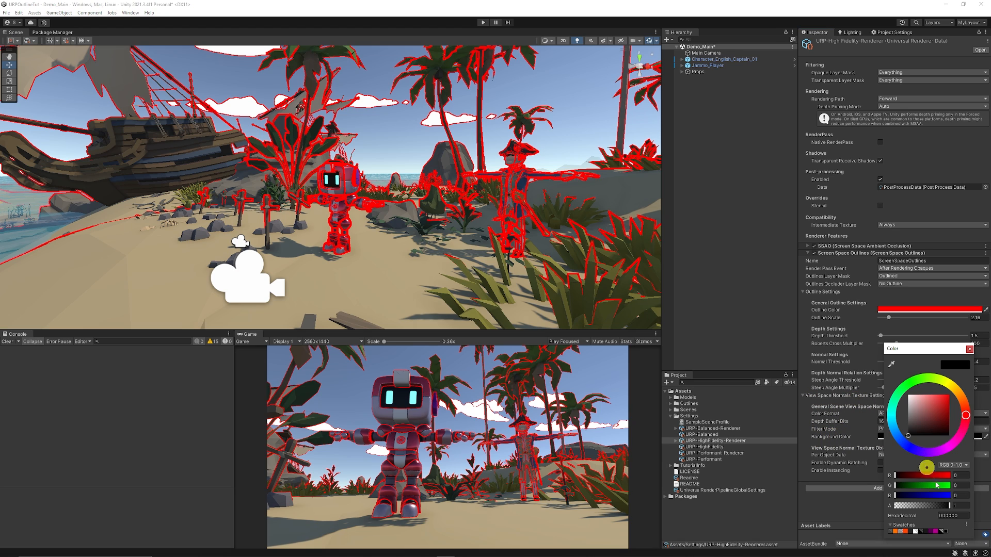
pyautogui.moveTo(948, 506); pyautogui.dragTo(837, 513)
pyautogui.click(968, 351)
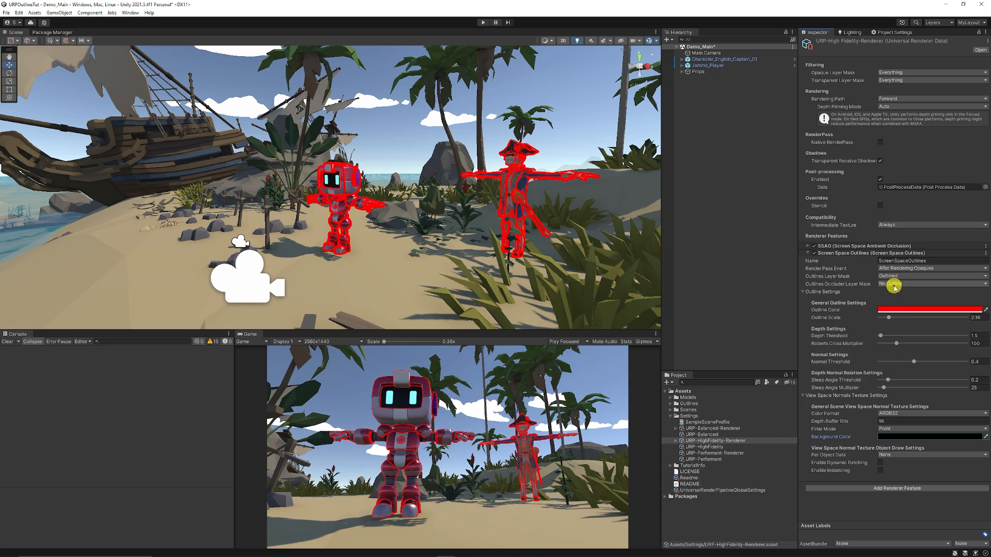
pyautogui.keyDown('alt'); pyautogui.moveTo(475, 257); pyautogui.dragTo(515, 248); pyautogui.keyUp('alt')
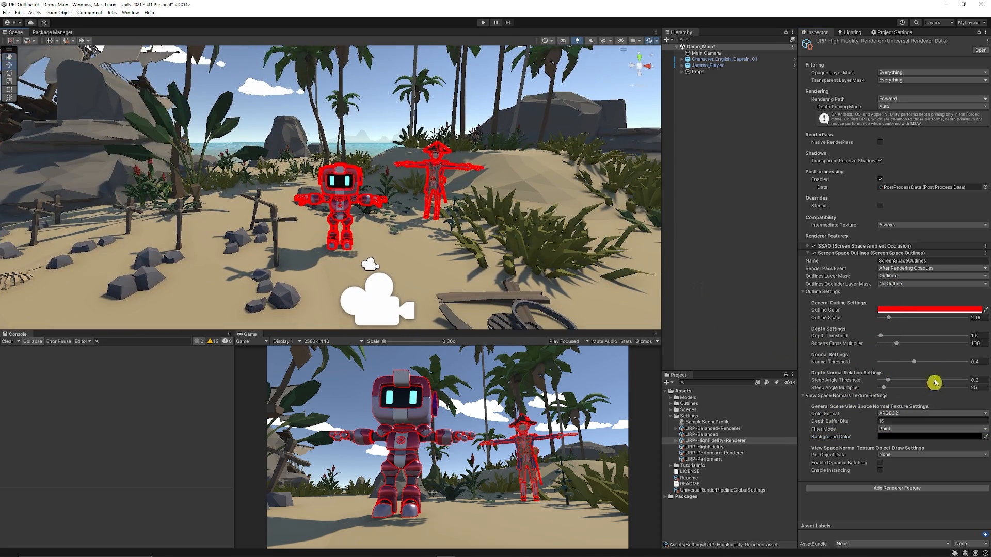
# Step: Change the Outline Color of Screen Space Outlines to bright green
pyautogui.moveTo(893, 318)
pyautogui.mouseDown()
pyautogui.moveTo(933, 321)
pyautogui.moveTo(878, 322)
pyautogui.moveTo(898, 327)
pyautogui.mouseUp()
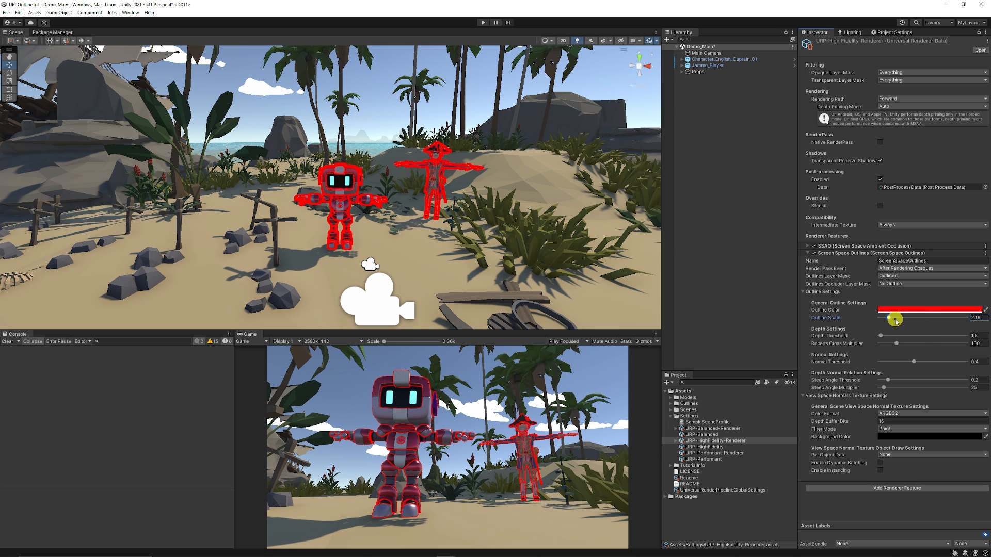
pyautogui.click(895, 311)
pyautogui.click(917, 343)
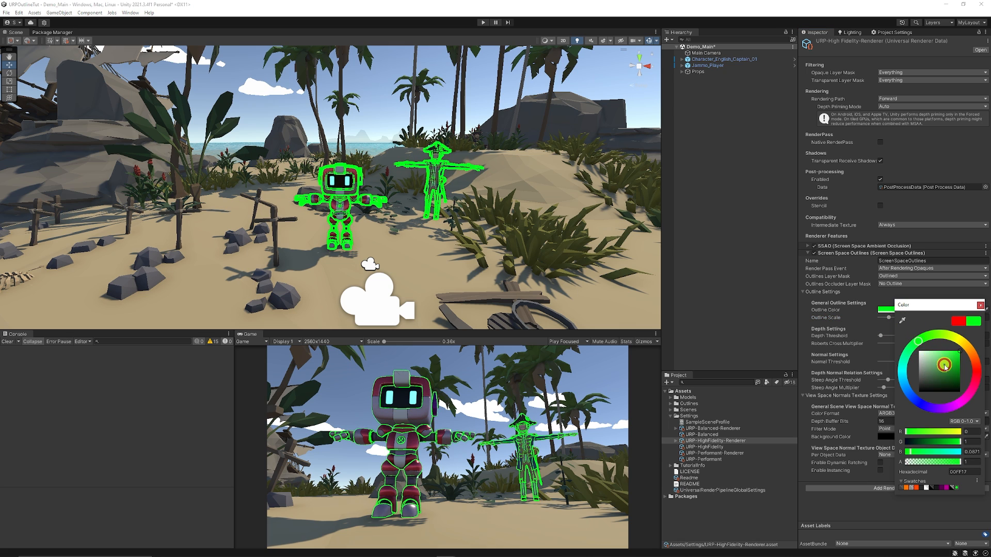
pyautogui.click(982, 308)
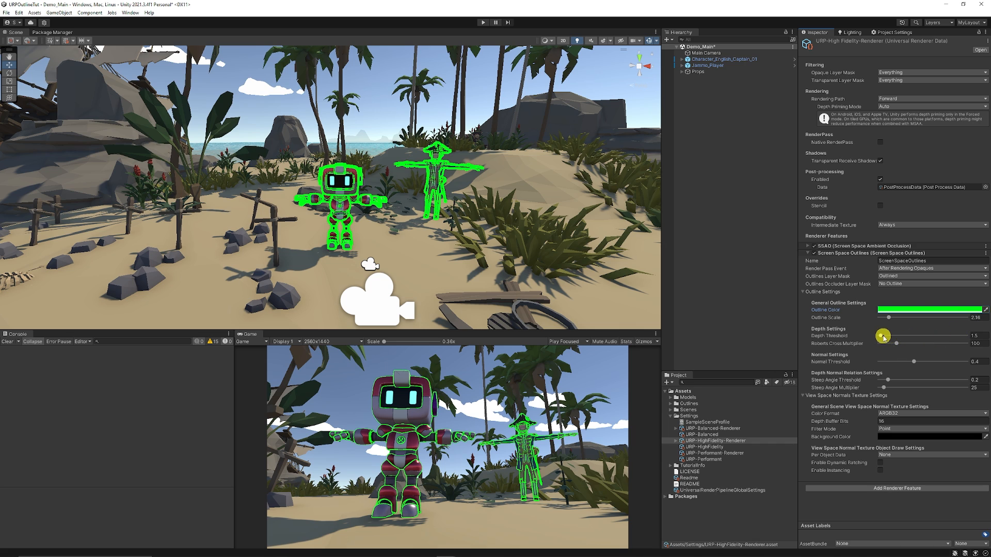
# Step: Try other Depth Threshold and Normal Threshold values for the outlines
pyautogui.moveTo(882, 337); pyautogui.dragTo(915, 367)
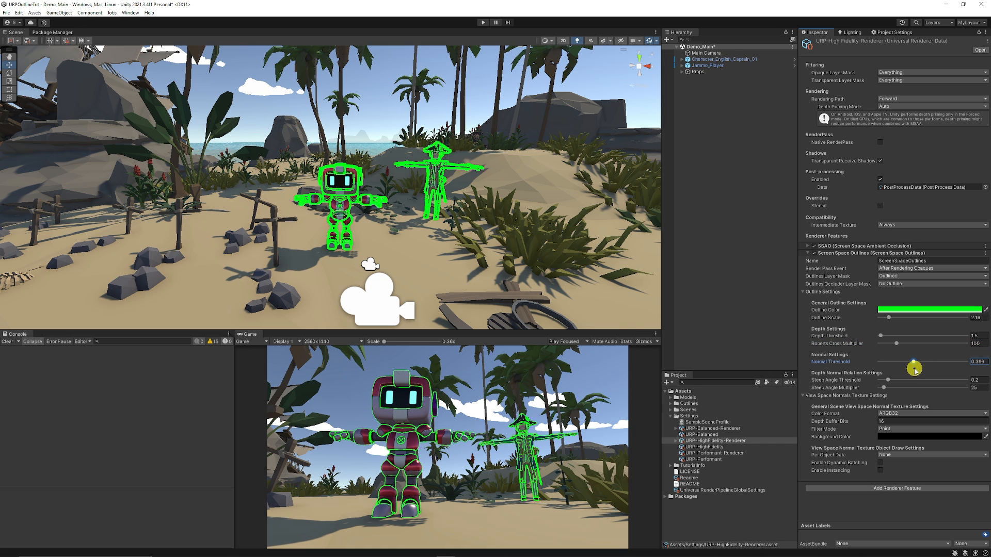
pyautogui.moveTo(906, 368); pyautogui.dragTo(936, 368)
pyautogui.click(852, 397)
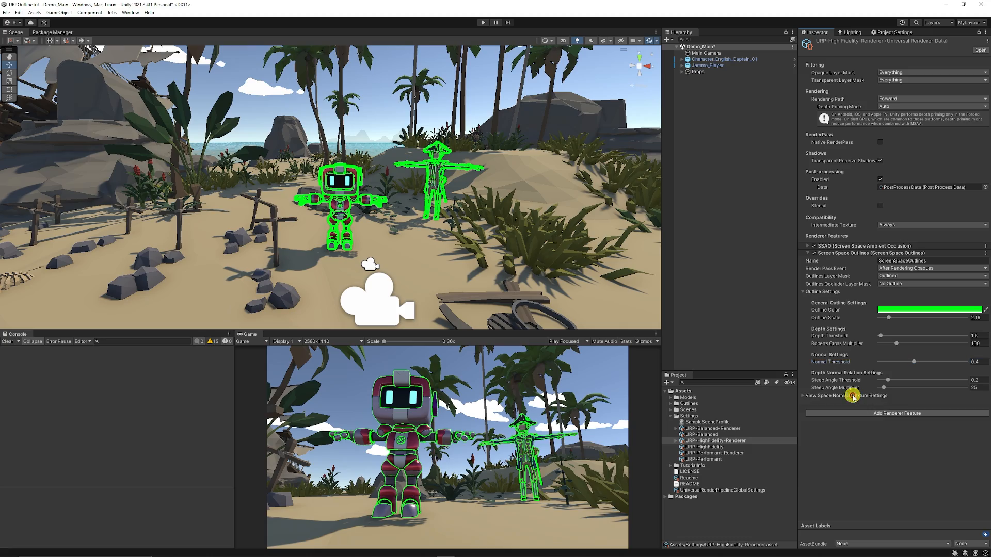
pyautogui.click(346, 179)
pyautogui.moveTo(340, 173); pyautogui.dragTo(372, 195)
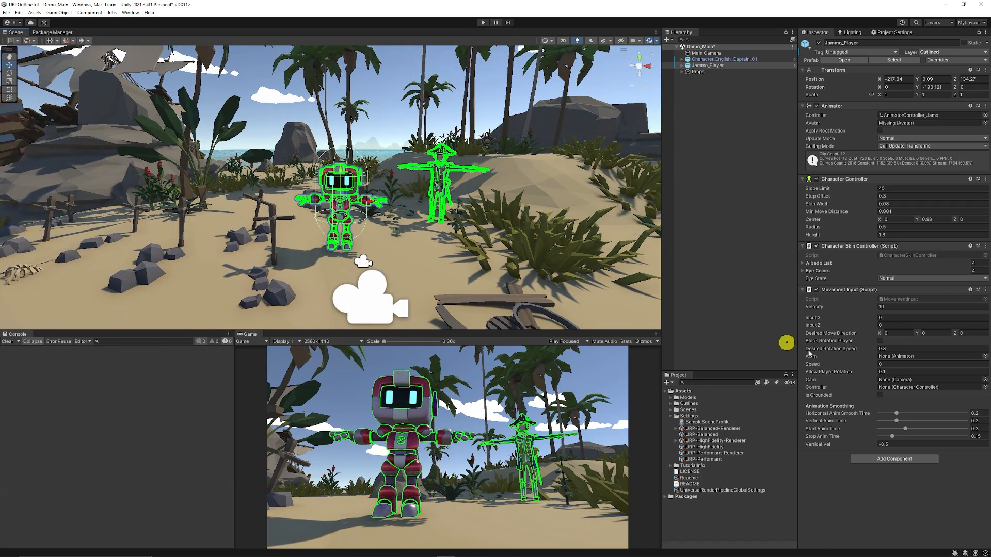
# Step: On URP-HighFidelity-Renderer, set the view space normals Background Color's alpha to 1, and move Jammo_Player down into the sand
pyautogui.click(715, 441)
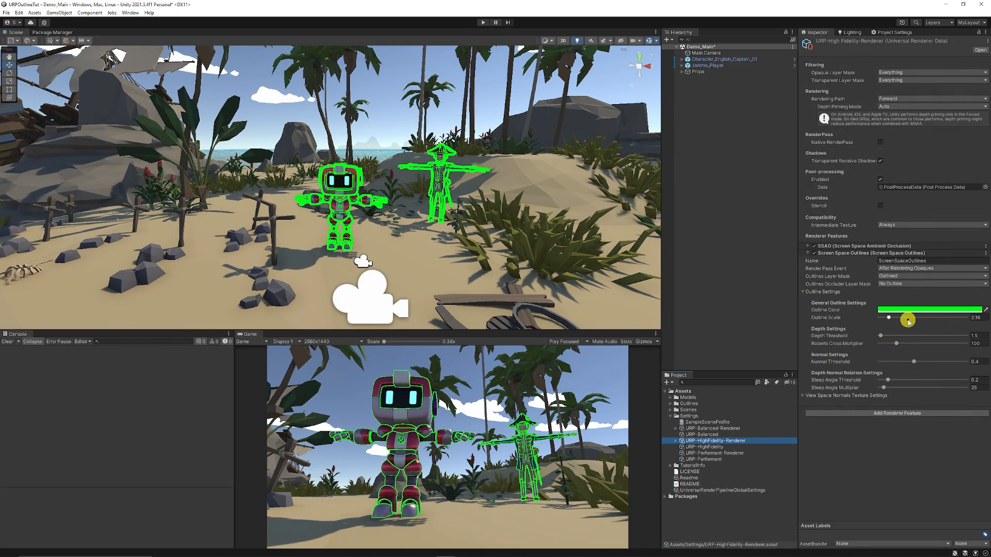
pyautogui.click(843, 397)
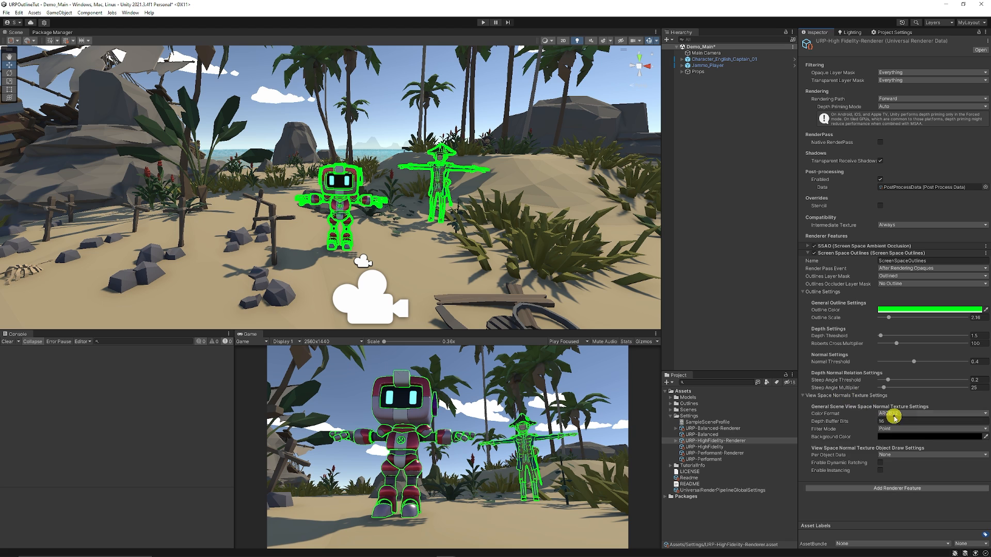
pyautogui.click(901, 440)
pyautogui.moveTo(913, 507); pyautogui.dragTo(979, 508)
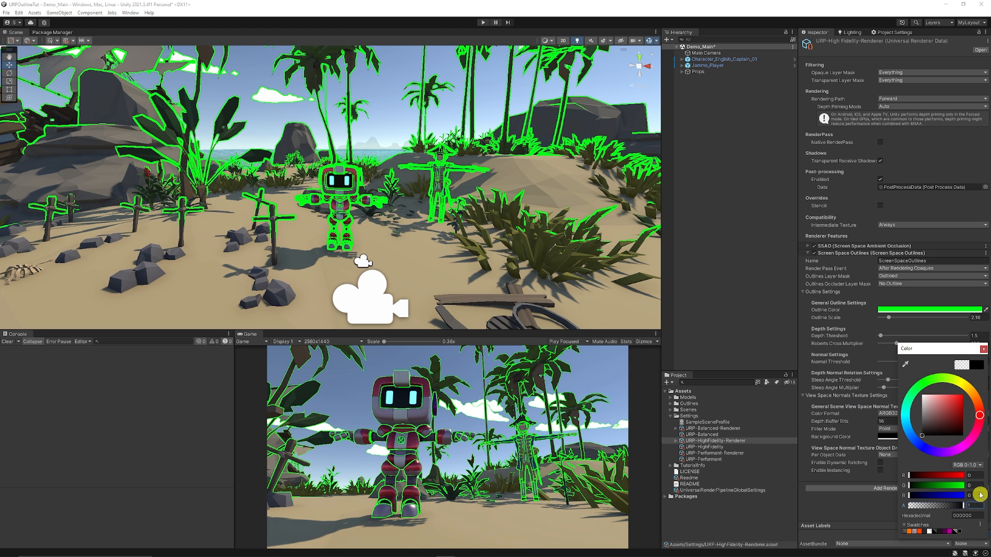
pyautogui.click(338, 206)
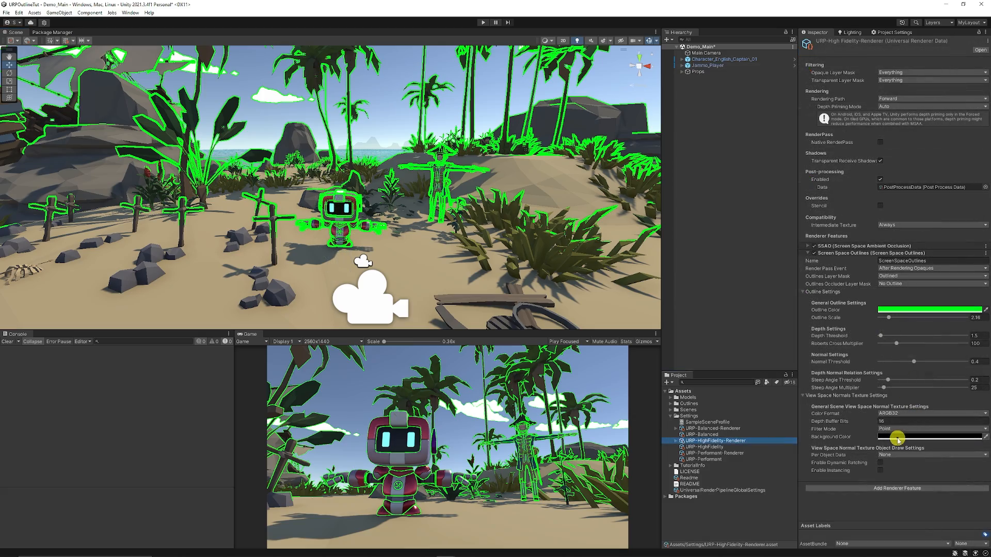
# Step: Change the view space normals Background Color to a saturated blue
pyautogui.click(897, 437)
pyautogui.moveTo(928, 422); pyautogui.dragTo(967, 379)
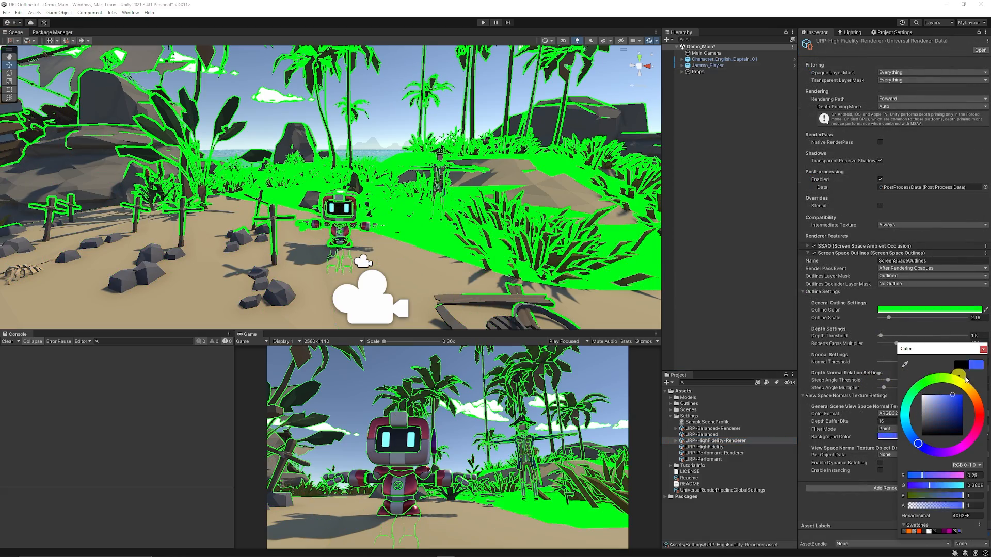
pyautogui.click(983, 350)
pyautogui.keyDown('alt'); pyautogui.moveTo(330, 222); pyautogui.dragTo(388, 231); pyautogui.keyUp('alt')
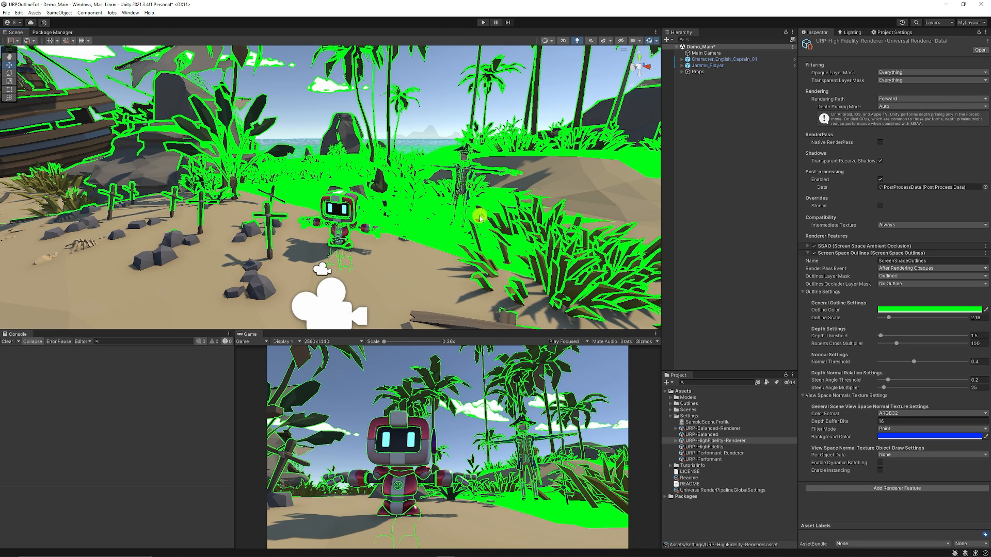
# Step: Set the Depth Threshold to 100, the Roberts Cross Multiplier to 0 and the Outline Scale to about 1.45
pyautogui.moveTo(887, 339); pyautogui.dragTo(977, 336)
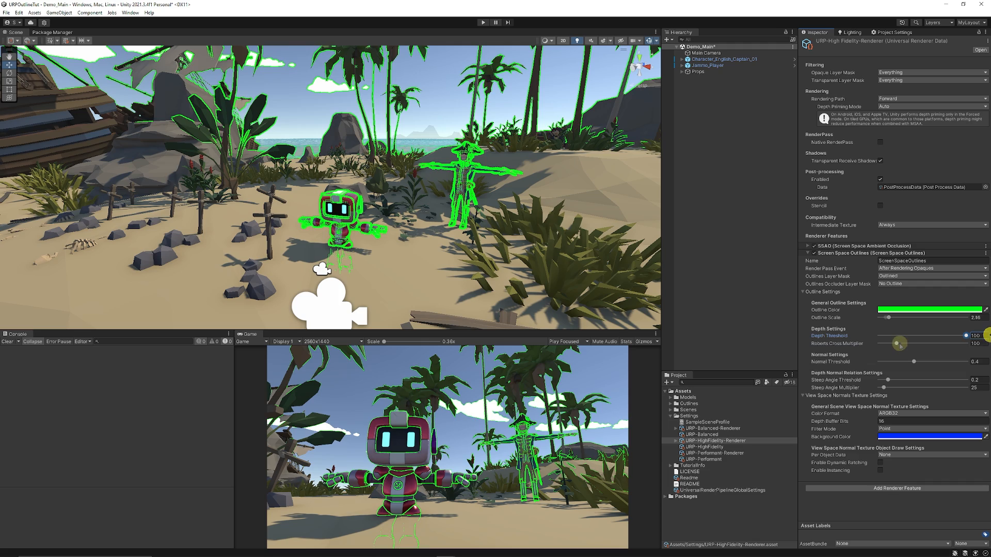
pyautogui.moveTo(899, 345); pyautogui.dragTo(874, 347)
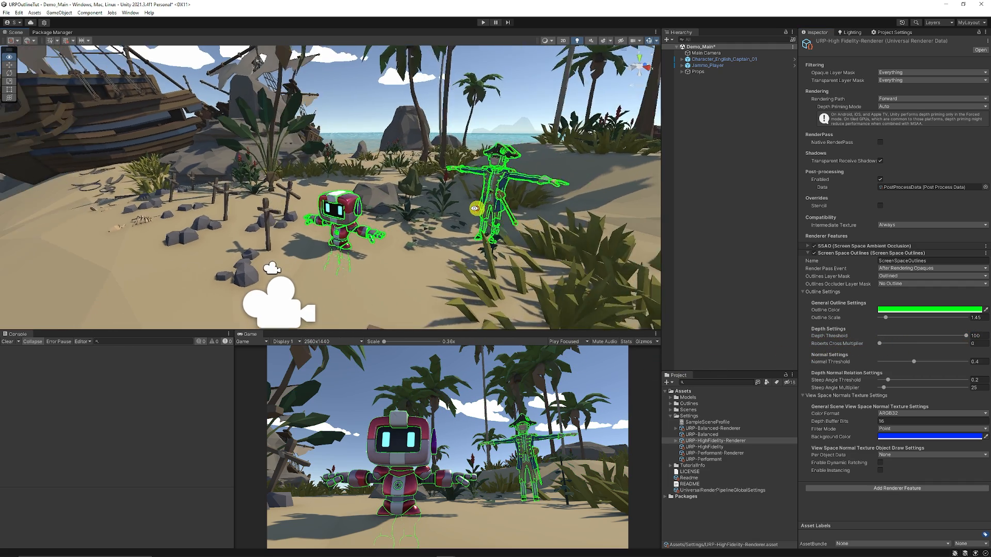
# Step: Set the view space normals Background Color to white (FFFFFF) and inspect the outlined characters in the scene
pyautogui.click(888, 436)
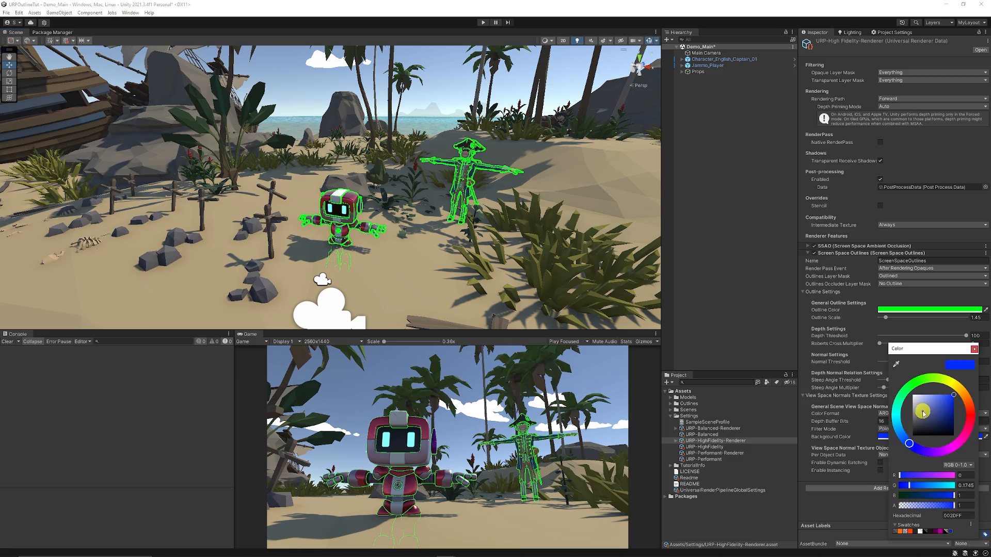
pyautogui.moveTo(924, 413); pyautogui.dragTo(902, 395)
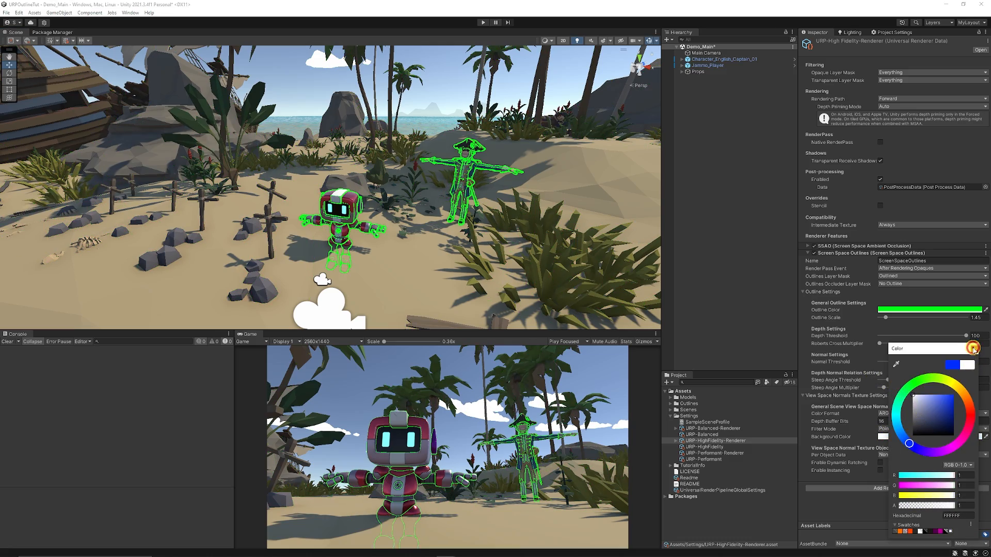
pyautogui.click(973, 350)
pyautogui.moveTo(487, 274)
pyautogui.keyDown('alt'); pyautogui.mouseDown()
pyautogui.moveTo(470, 266)
pyautogui.moveTo(438, 192)
pyautogui.moveTo(469, 265)
pyautogui.moveTo(482, 272)
pyautogui.mouseUp(); pyautogui.keyUp('alt')
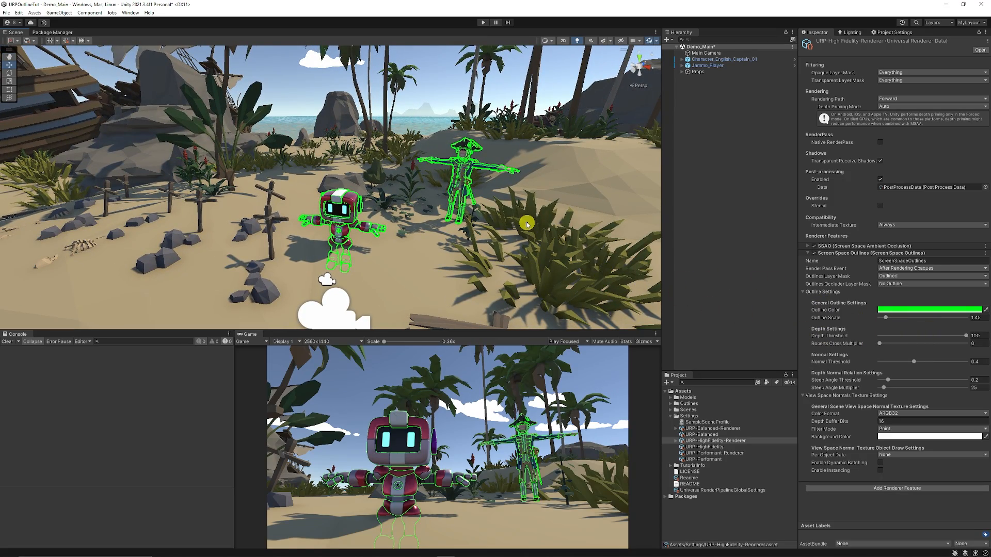
pyautogui.keyDown('alt'); pyautogui.moveTo(447, 224); pyautogui.dragTo(384, 248); pyautogui.keyUp('alt')
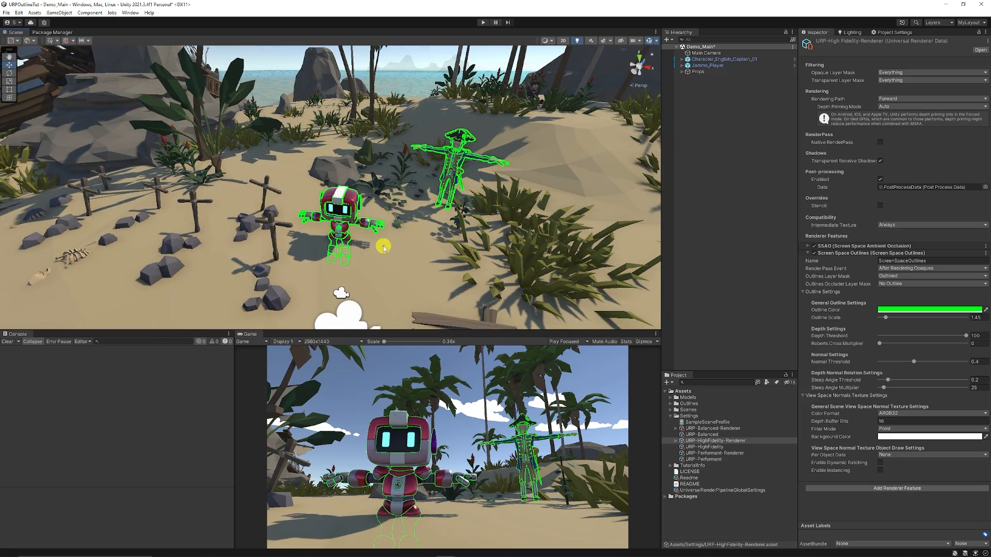
pyautogui.click(693, 275)
pyautogui.keyDown('alt'); pyautogui.moveTo(449, 230); pyautogui.dragTo(460, 223); pyautogui.keyUp('alt')
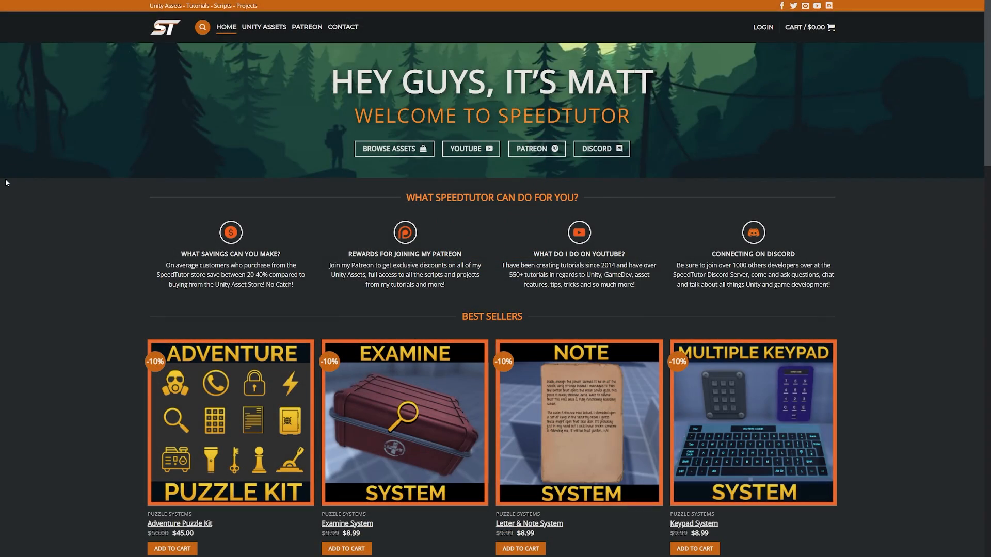
# Step: On the SpeedTutor website, look through the Best Sellers and the Unity puzzle system assets
pyautogui.scroll(-2, 4, 181)
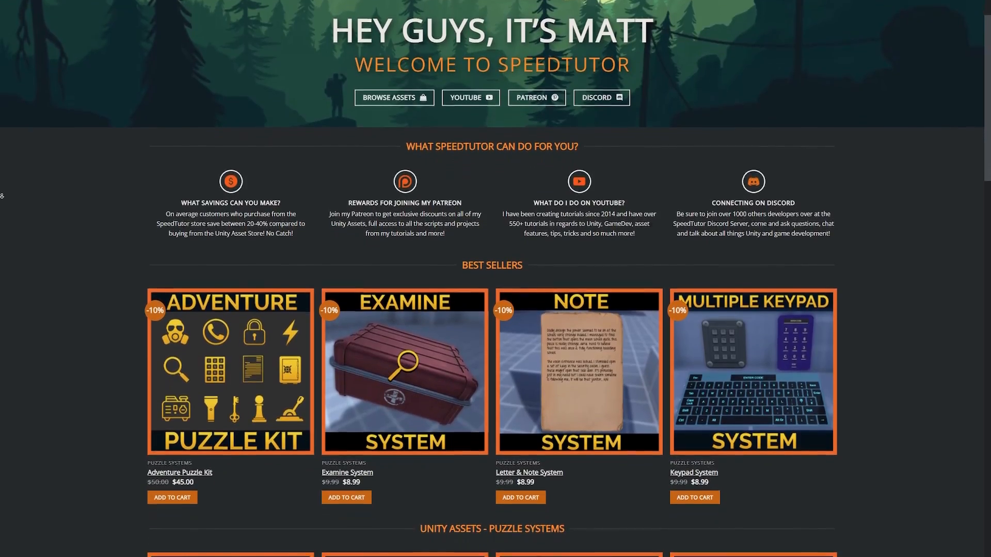
pyautogui.scroll(-4, 2, 197)
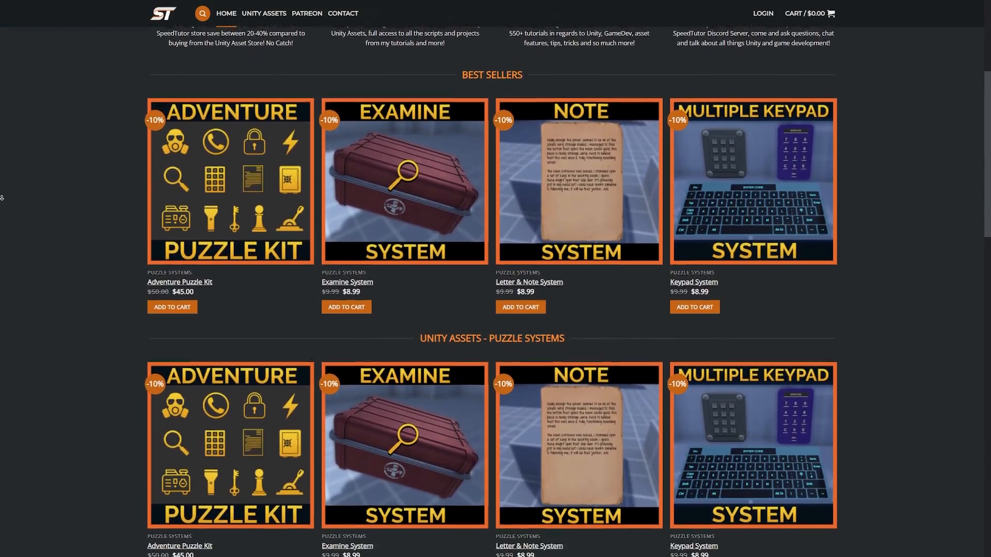
pyautogui.scroll(-3, 2, 197)
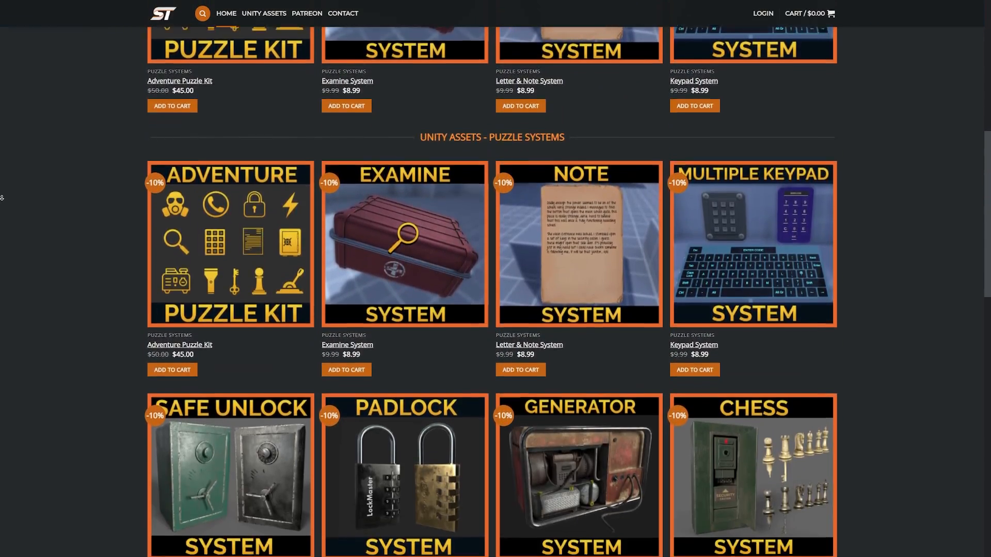